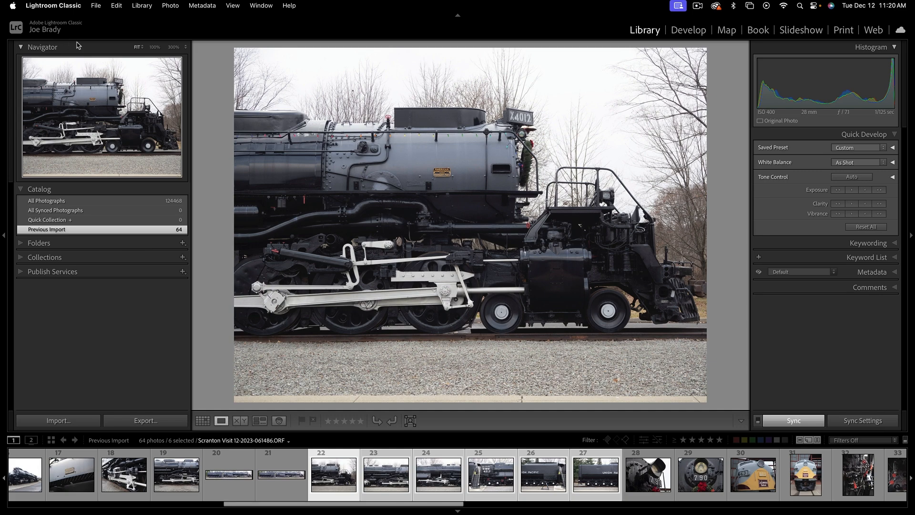
# Browse back and forth through the six selected locomotive photos to check how the overlapping frames cover the train
pyautogui.press('Right')
pyautogui.press('Right')
pyautogui.press('Right')
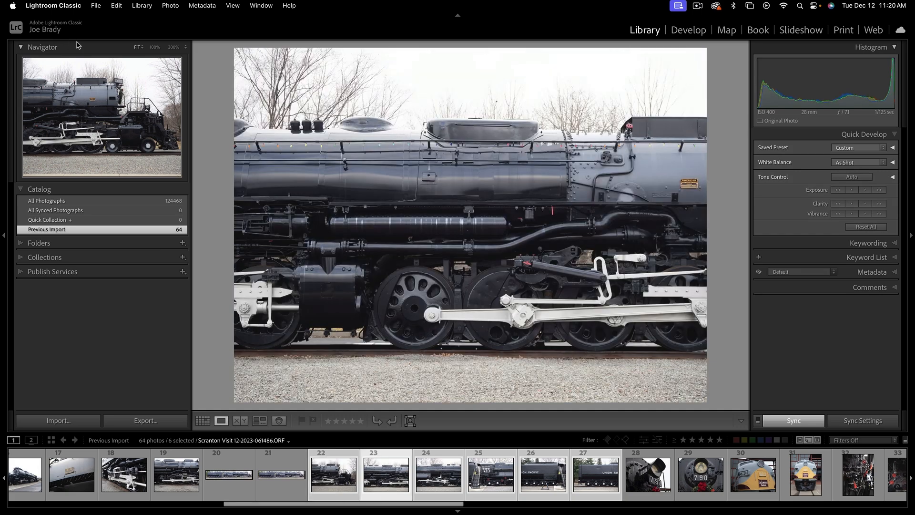
pyautogui.press('Right')
pyautogui.press('Right')
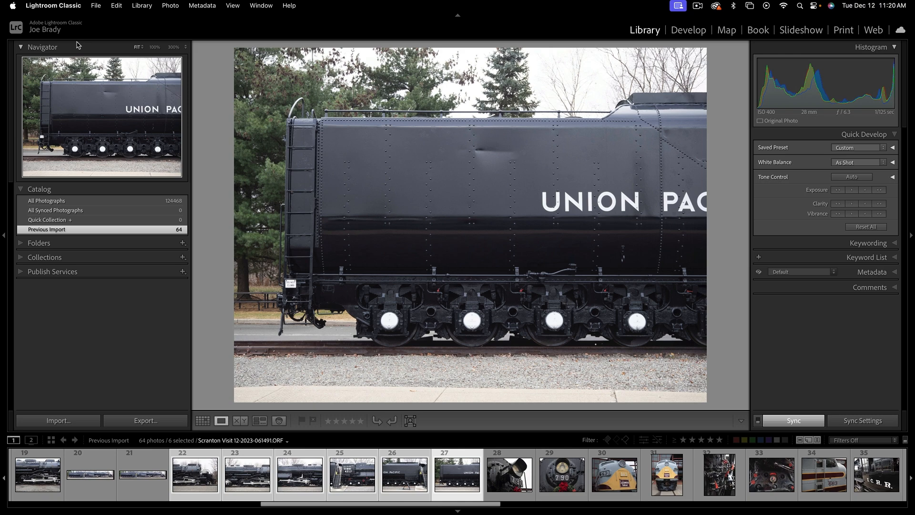
pyautogui.press('Left')
pyautogui.press('Left')
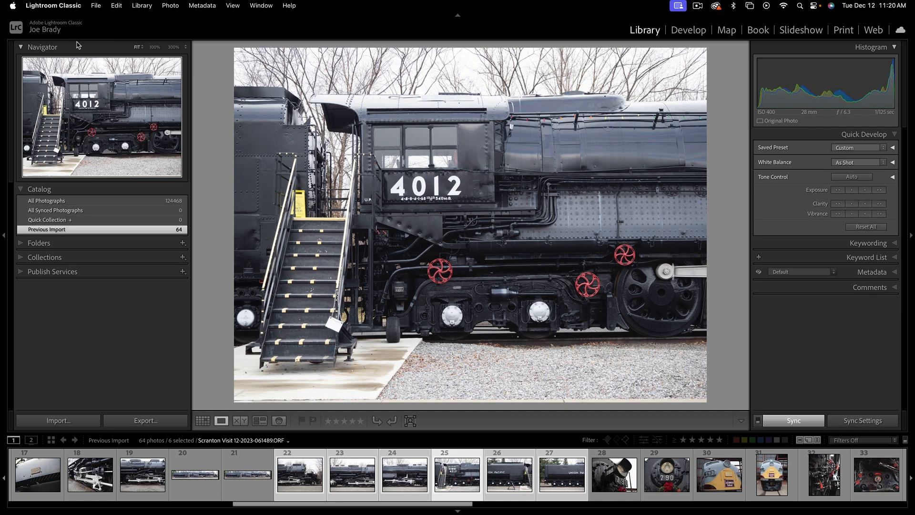
pyautogui.press('Left')
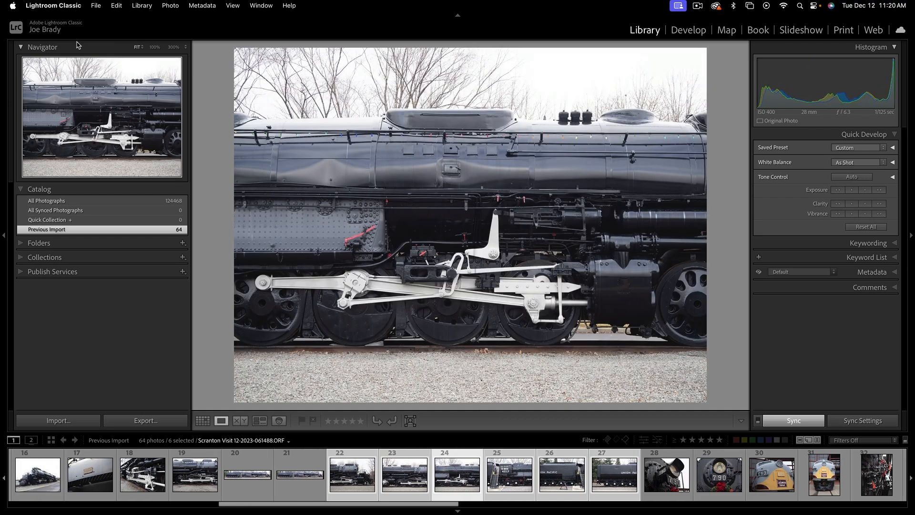
pyautogui.press('Left')
pyautogui.press('Left')
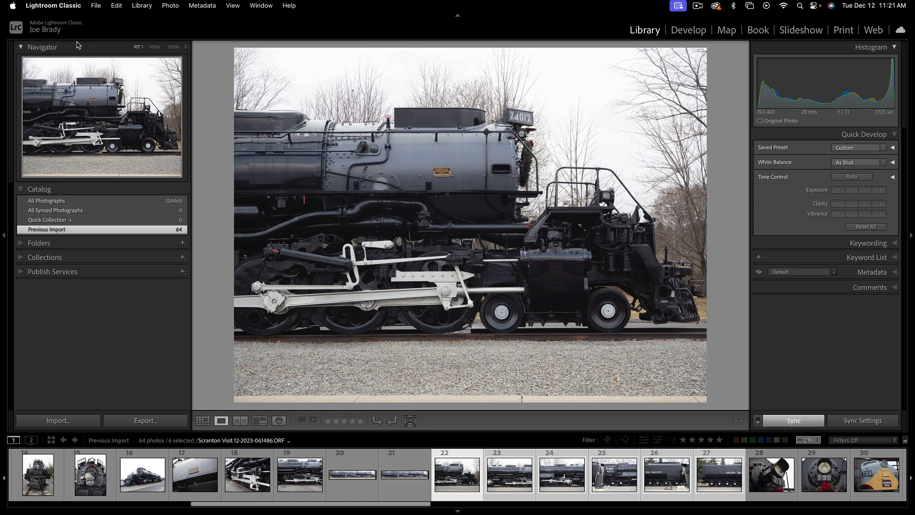
pyautogui.press('Right')
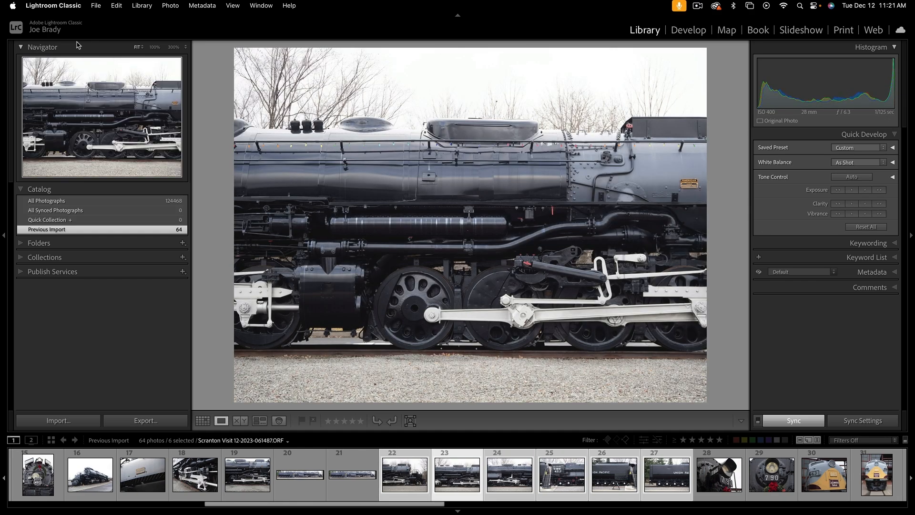
pyautogui.press('Right')
pyautogui.press('Right')
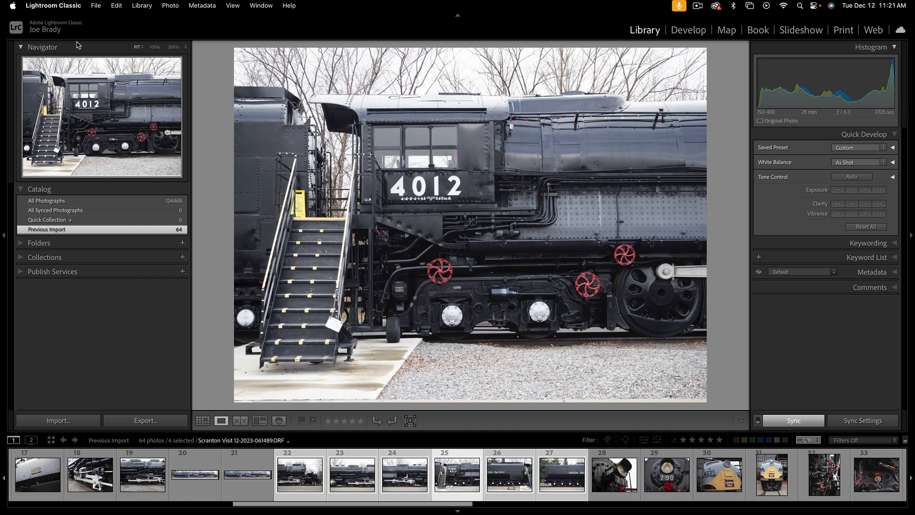
pyautogui.press('Right')
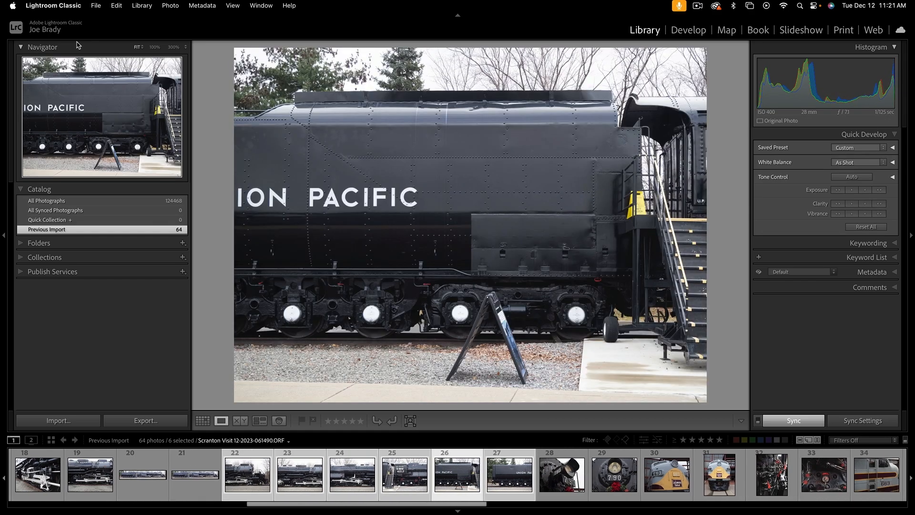
pyautogui.press('Right')
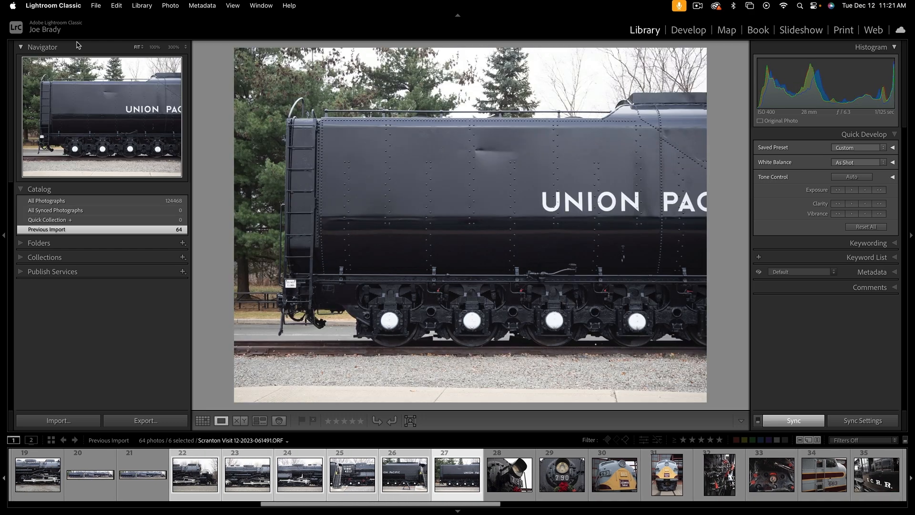
pyautogui.press('Left')
pyautogui.press('Left')
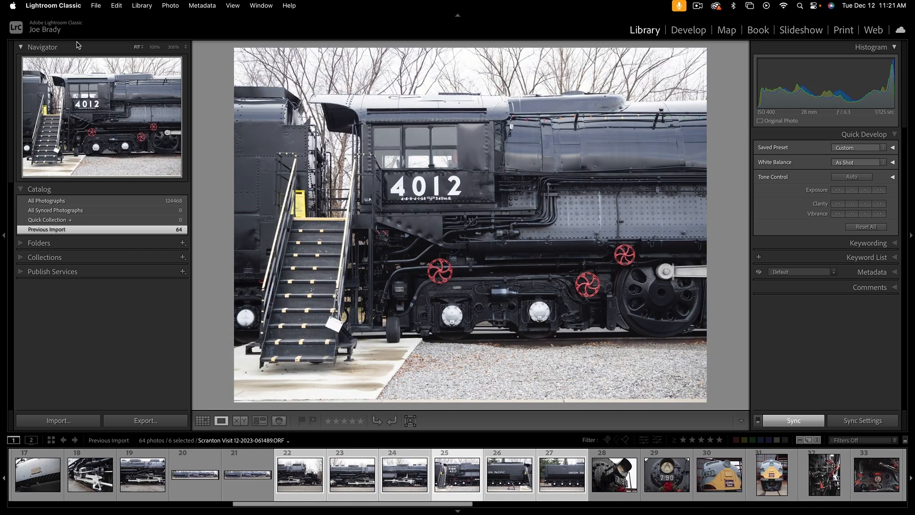
pyautogui.press('Left')
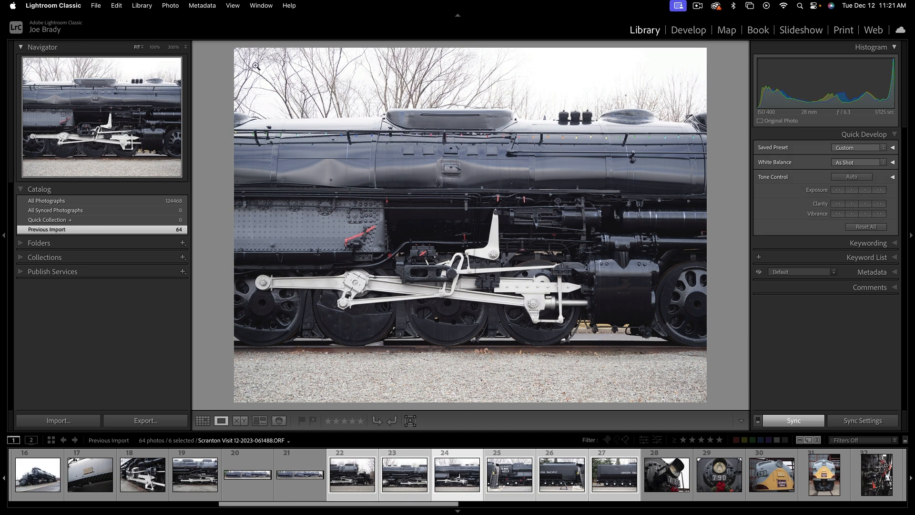
# Try to merge the six selected locomotive photos into a panorama
pyautogui.click(171, 6)
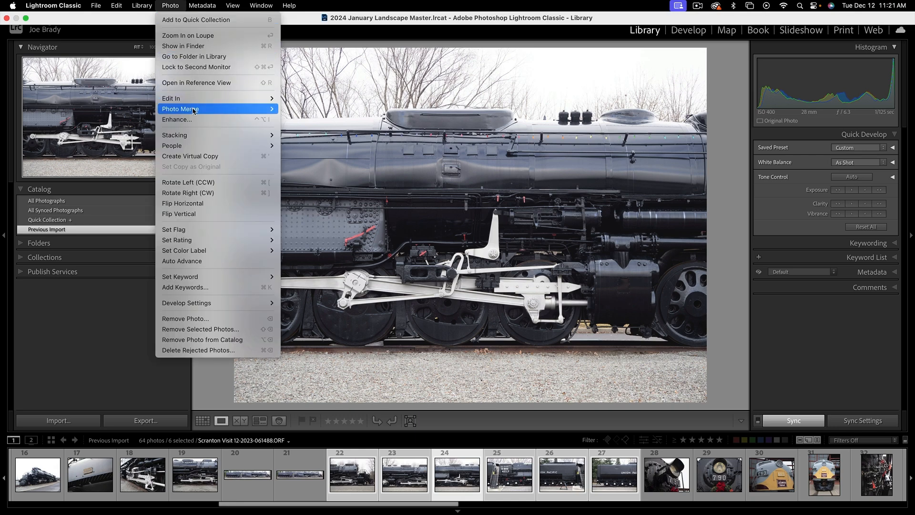
pyautogui.moveTo(239, 111)
pyautogui.click(302, 121)
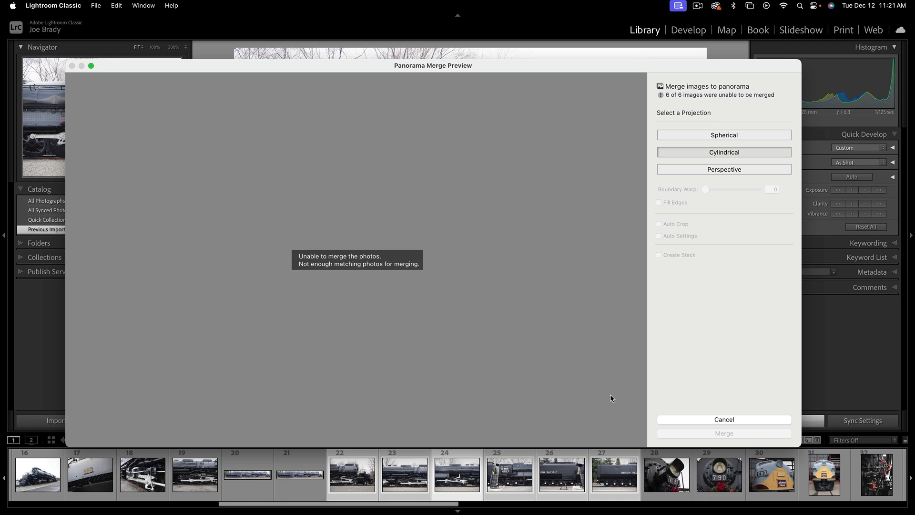
pyautogui.click(725, 419)
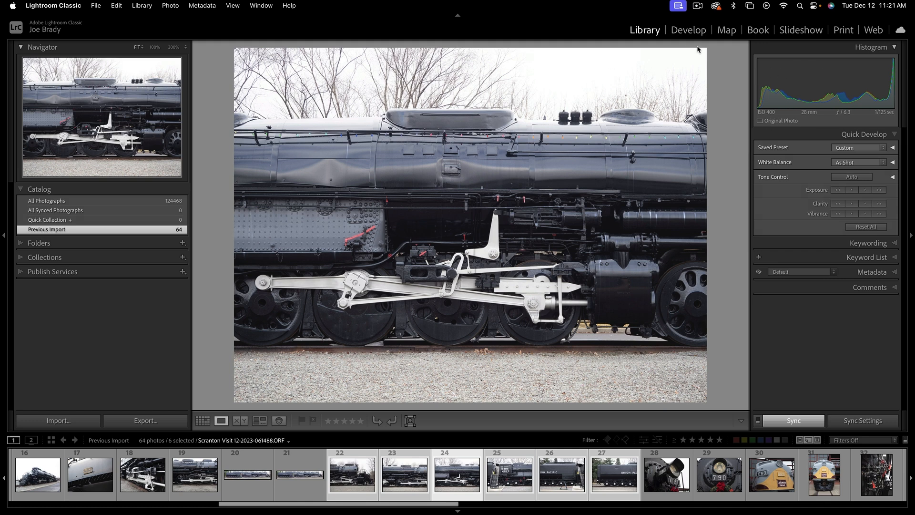
# Develop the current locomotive photo with the histogram shown, setting Shadows to +71 and Highlights to -96
pyautogui.press('d')
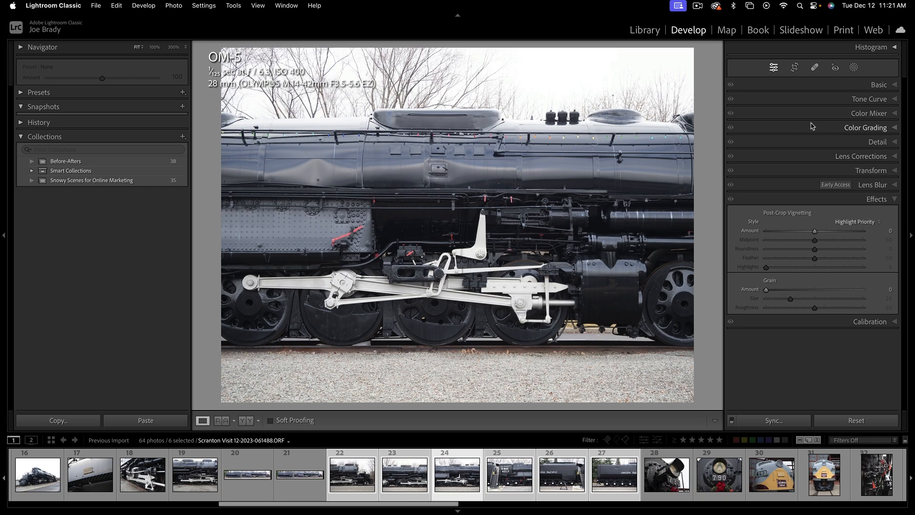
pyautogui.click(878, 47)
pyautogui.moveTo(891, 63)
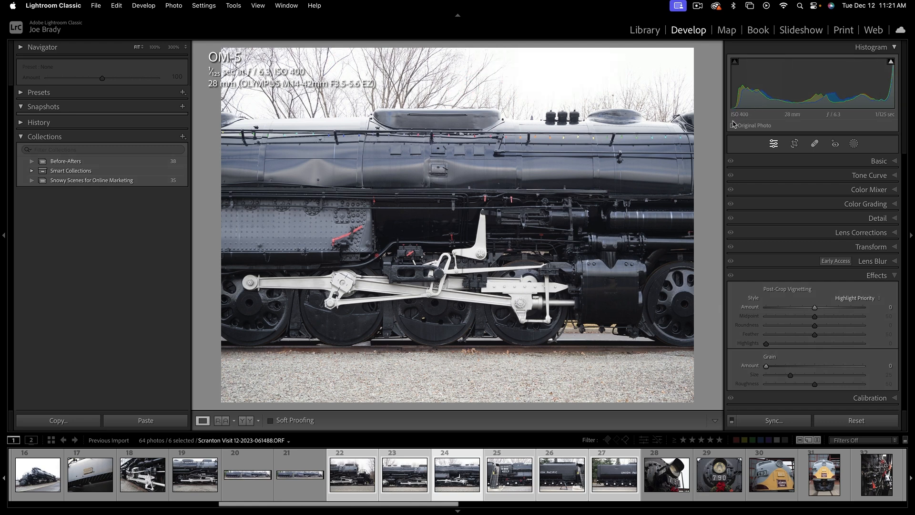
pyautogui.click(878, 162)
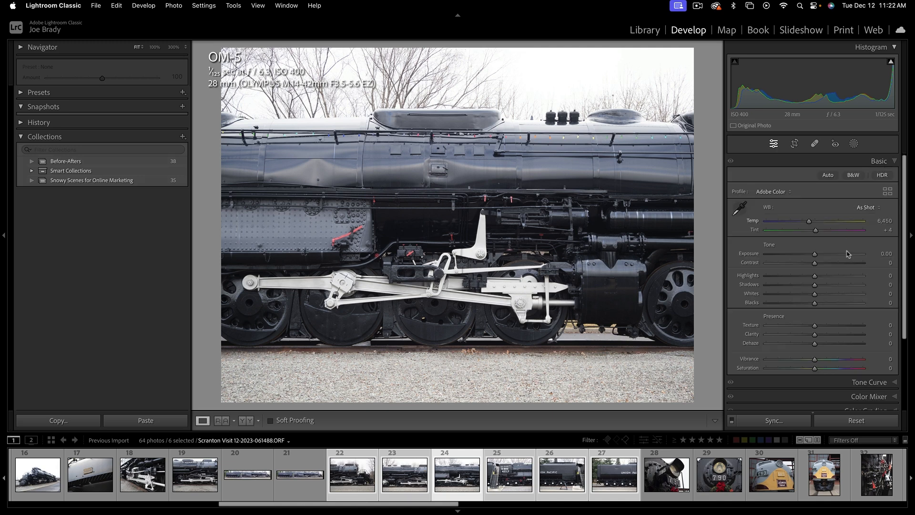
pyautogui.click(850, 286)
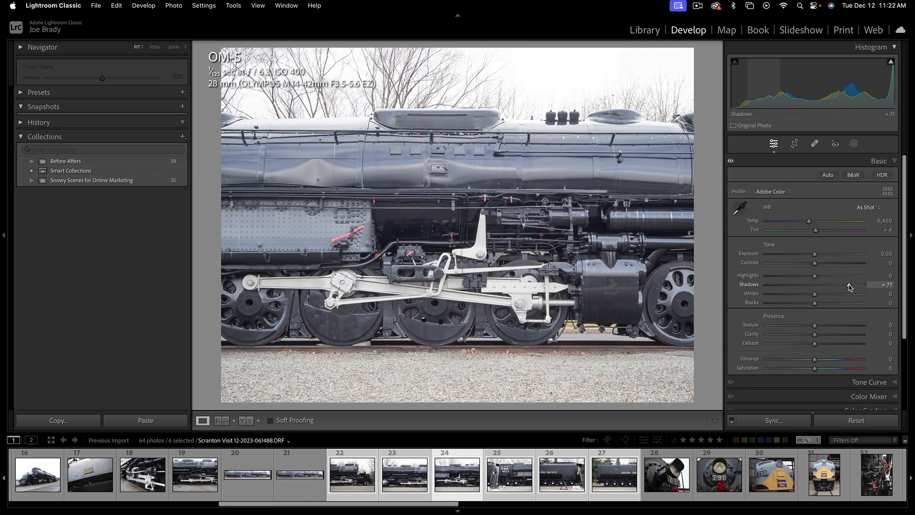
pyautogui.moveTo(785, 277); pyautogui.dragTo(767, 279)
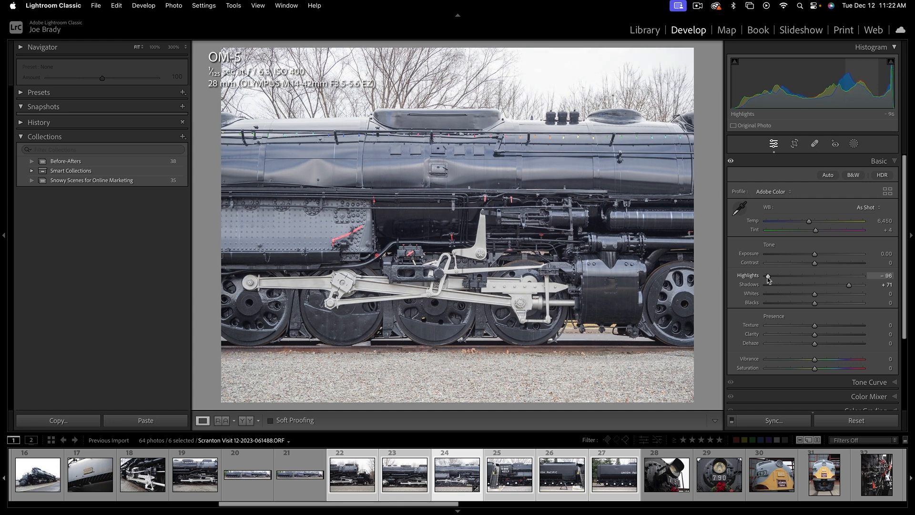
# Set the photo's Clarity to +23, Dehaze to +15, Saturation to +16, Vibrance to +13, Contrast to +7 and Exposure to -0.15
pyautogui.click(826, 334)
pyautogui.click(821, 343)
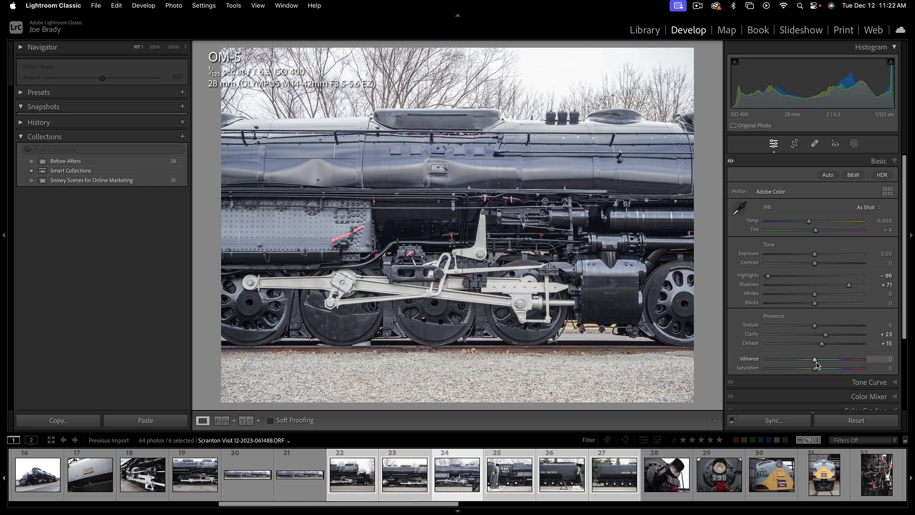
pyautogui.moveTo(815, 367); pyautogui.dragTo(822, 366)
pyautogui.click(820, 359)
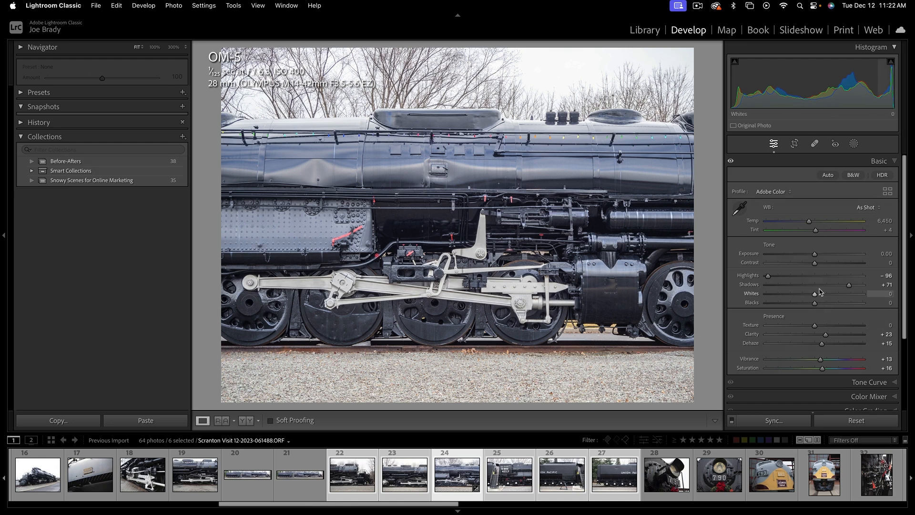
pyautogui.click(817, 263)
pyautogui.moveTo(816, 263); pyautogui.dragTo(813, 256)
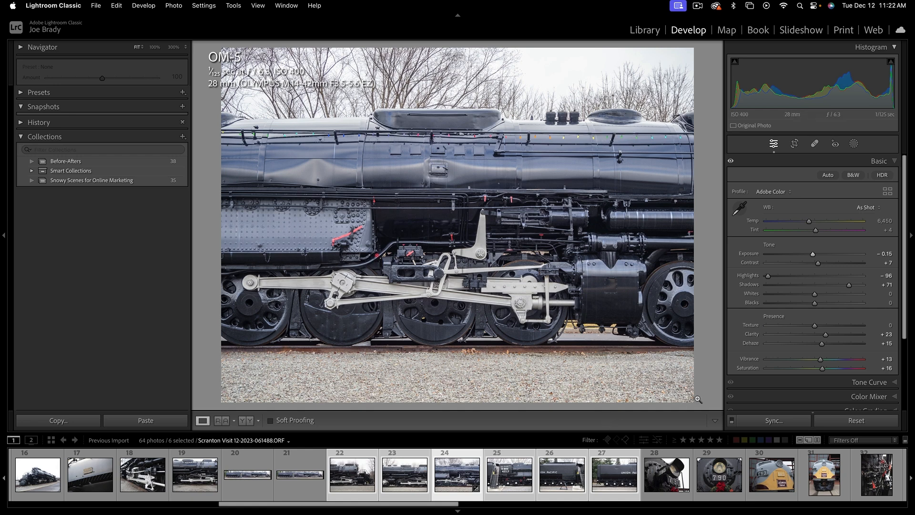
# Synchronize all develop settings from the current photo to the other selected locomotive photos
pyautogui.click(772, 421)
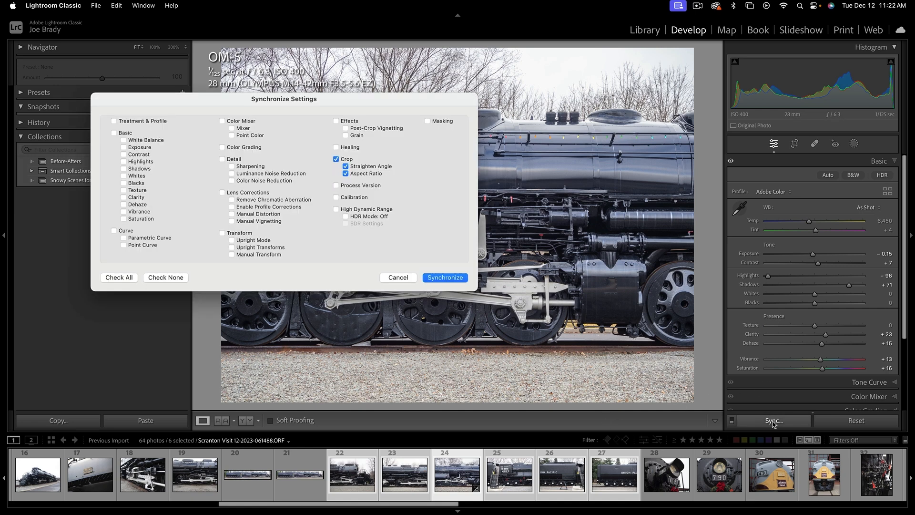
pyautogui.click(119, 279)
pyautogui.click(455, 278)
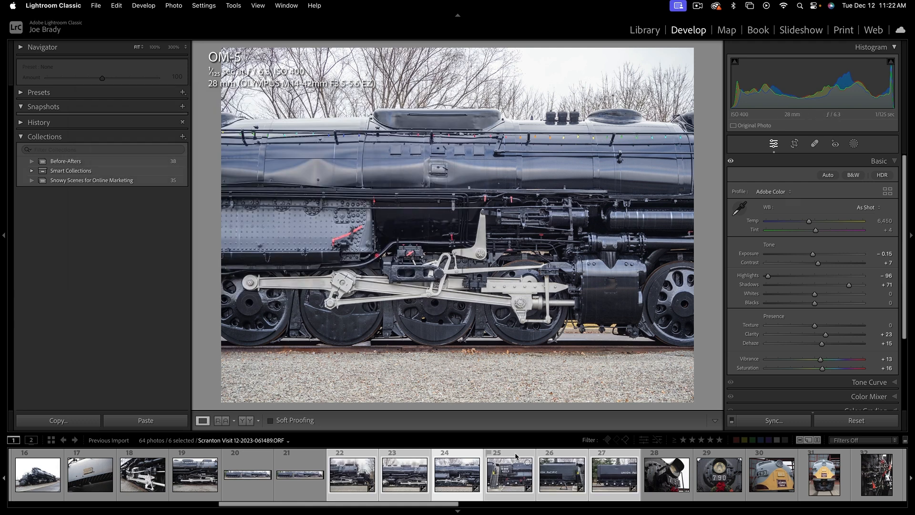
# Review the neighbouring selected photos to check that the synchronized adjustments suit each frame
pyautogui.press('Right')
pyautogui.press('Right')
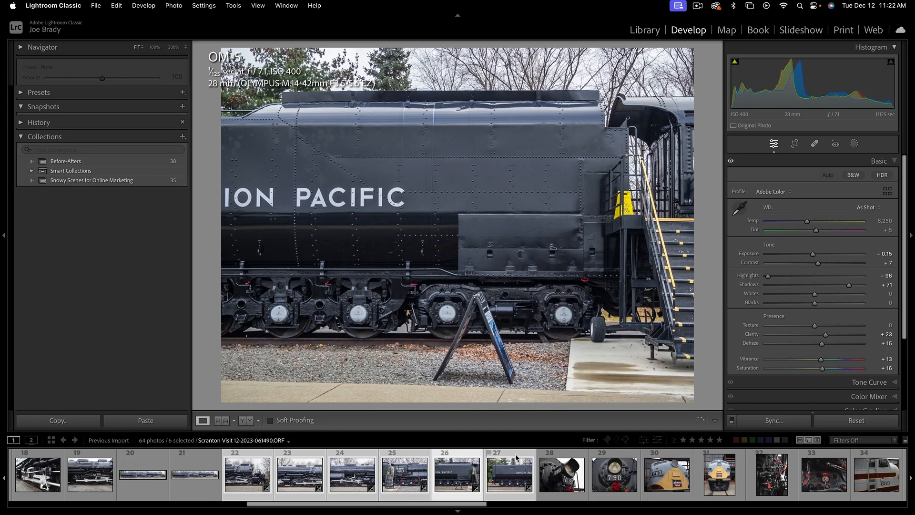
pyautogui.press('Left')
pyautogui.press('Left')
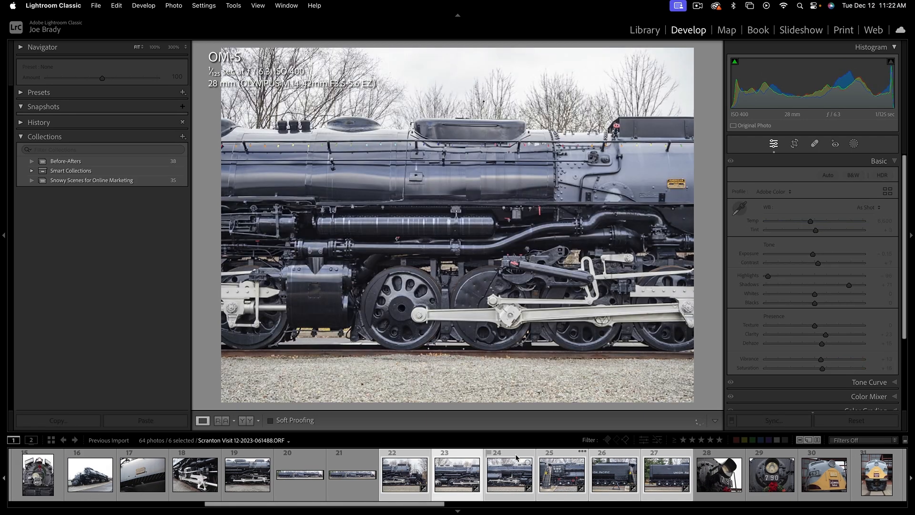
pyautogui.press('Left')
pyautogui.press('Right')
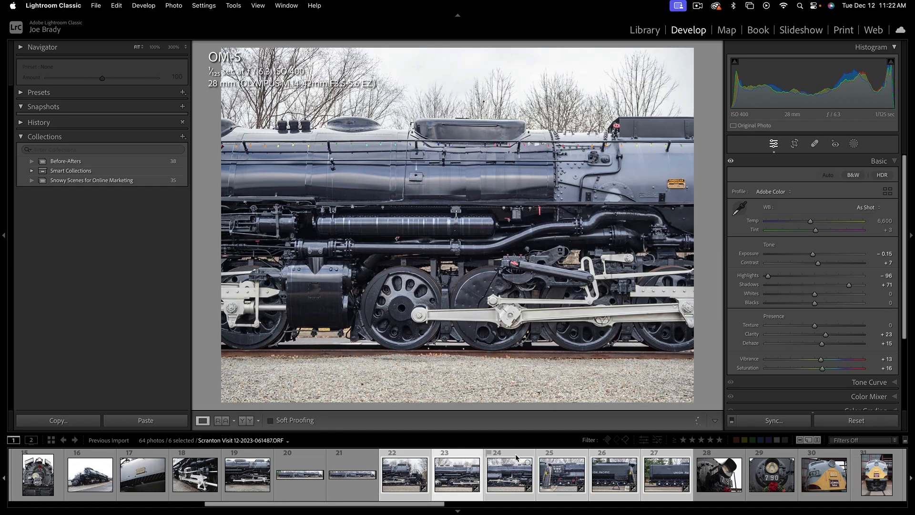
pyautogui.press('Right')
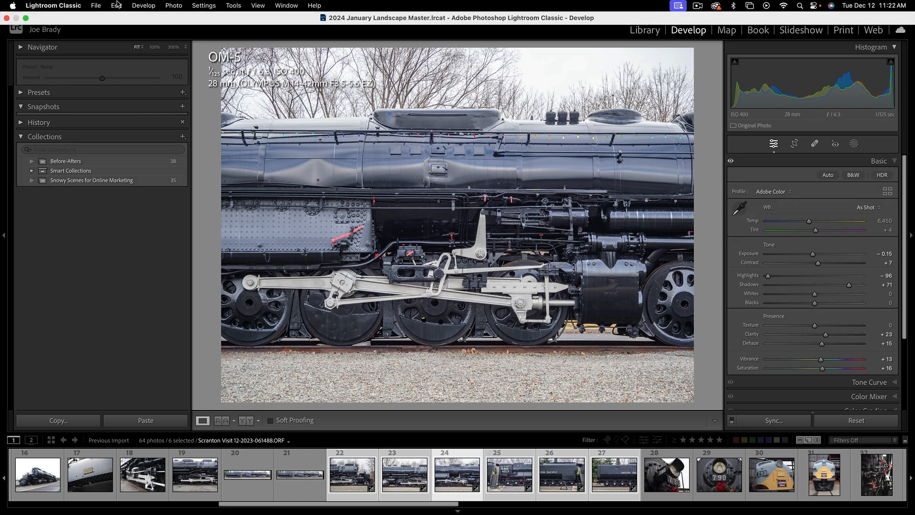
# Return to the library grid and open the six selected photos for editing in Adobe Photoshop 2024
pyautogui.press('g')
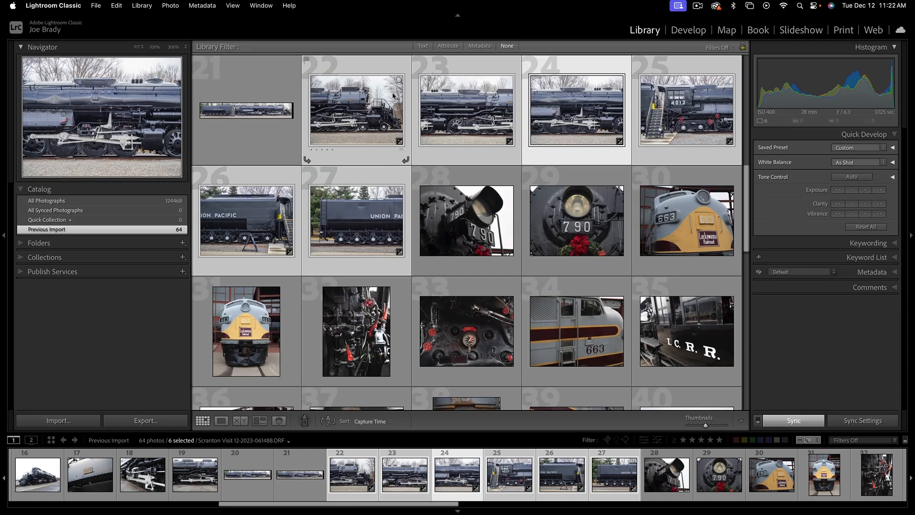
pyautogui.click(176, 5)
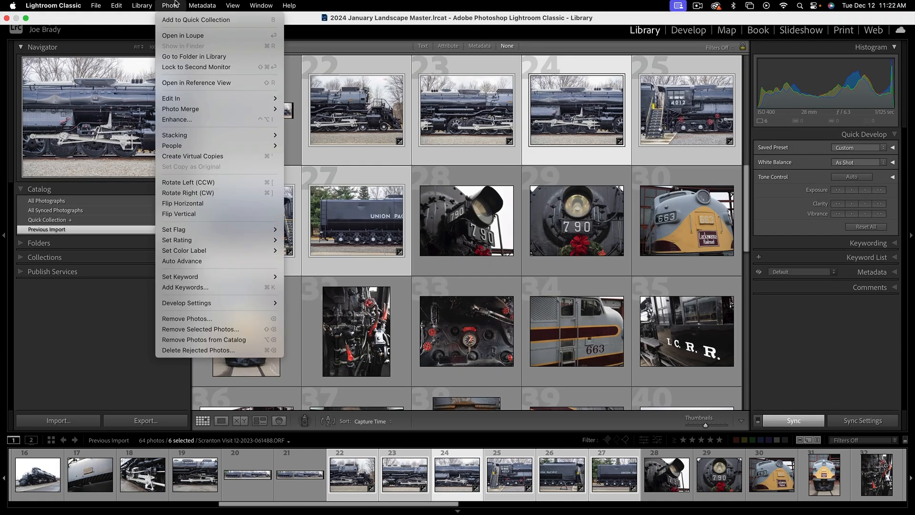
pyautogui.moveTo(187, 99)
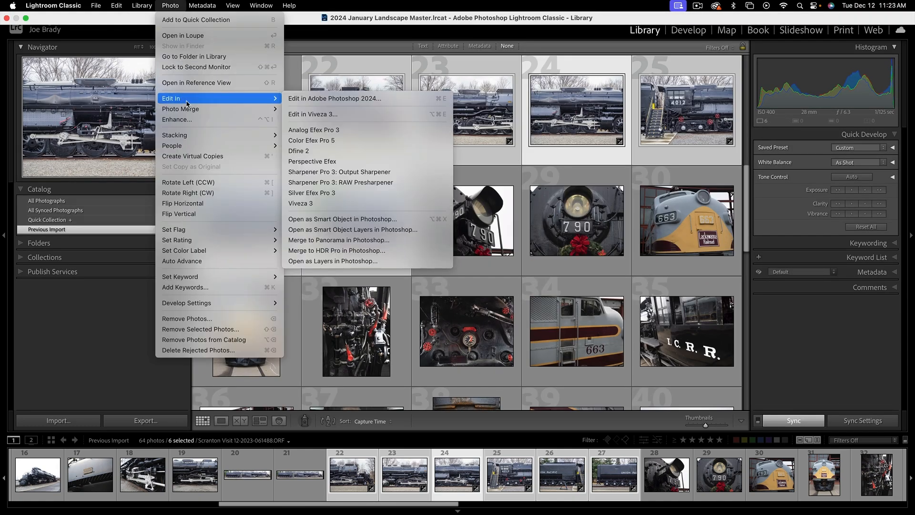
pyautogui.click(322, 101)
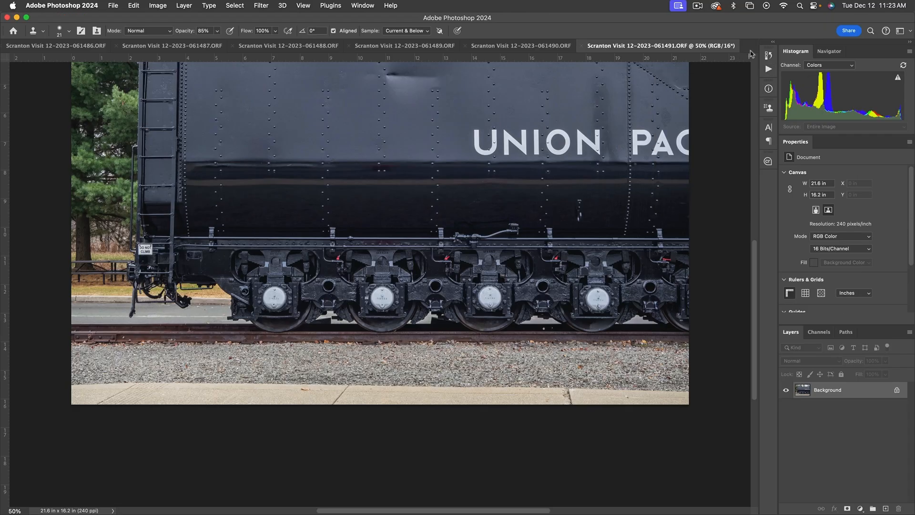
pyautogui.click(773, 42)
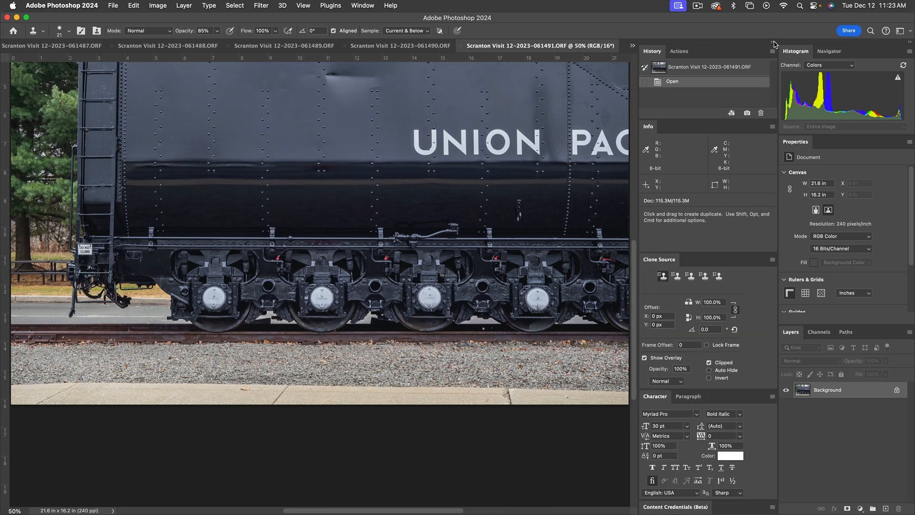
pyautogui.click(773, 42)
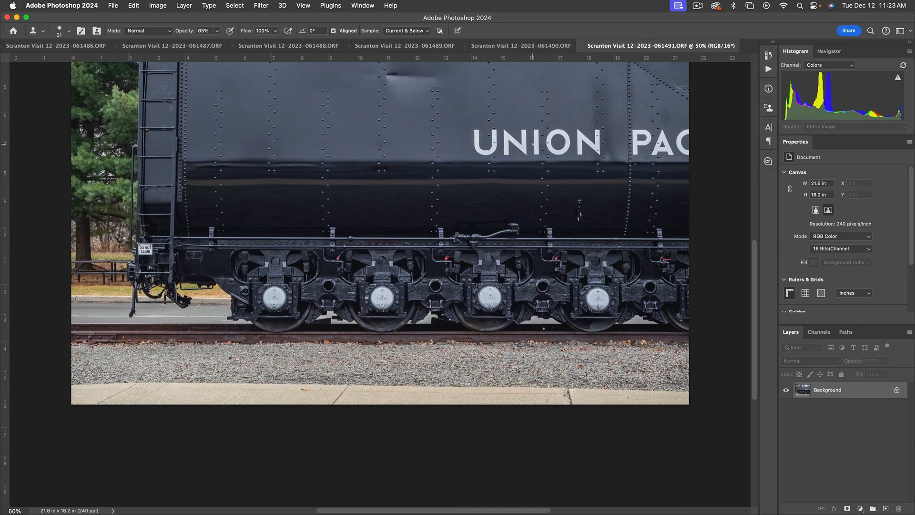
pyautogui.scroll(5, 381, 238)
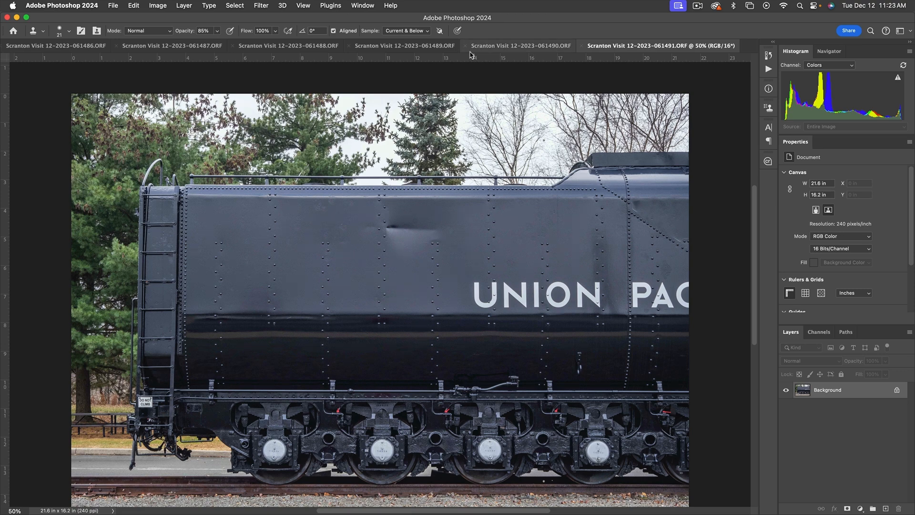
# Look through the opened locomotive photos from 061490 back to 061487, fitting each frame fully in view
pyautogui.click(476, 46)
pyautogui.click(405, 45)
pyautogui.click(280, 48)
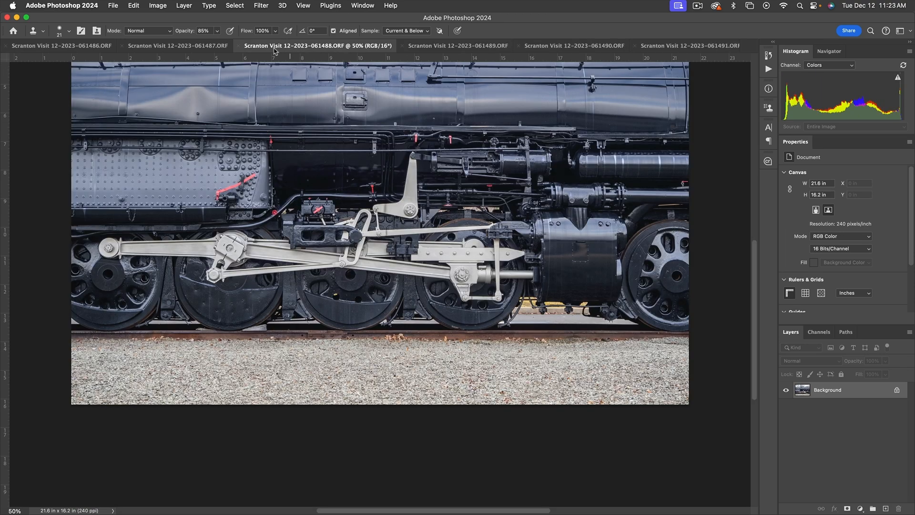
pyautogui.scroll(-2, 402, 101)
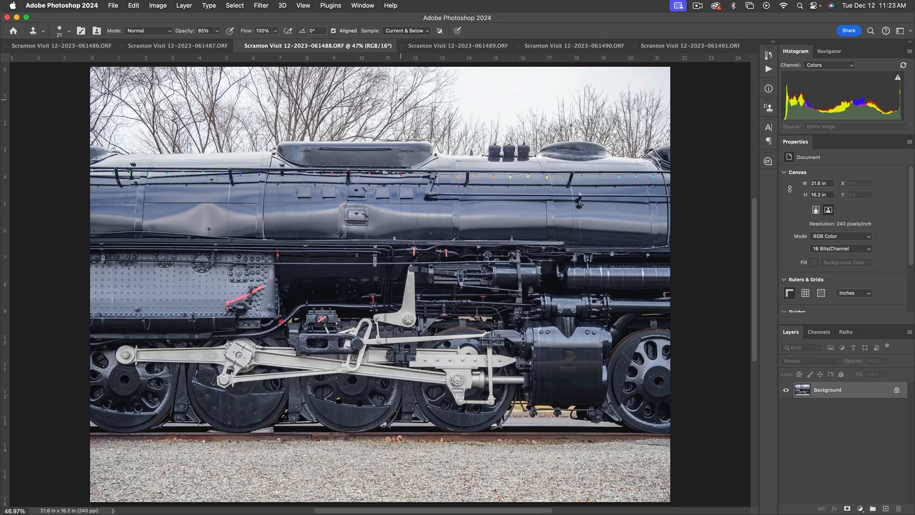
pyautogui.click(208, 46)
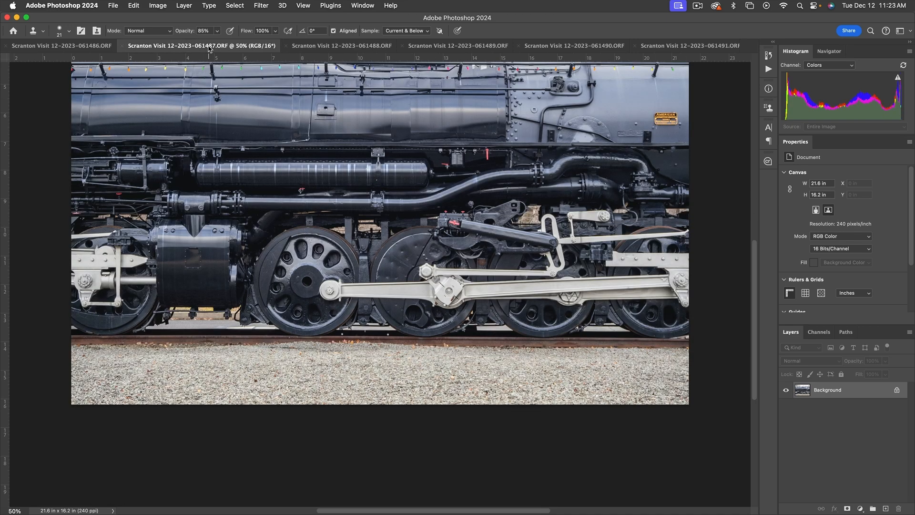
pyautogui.press('super+0')
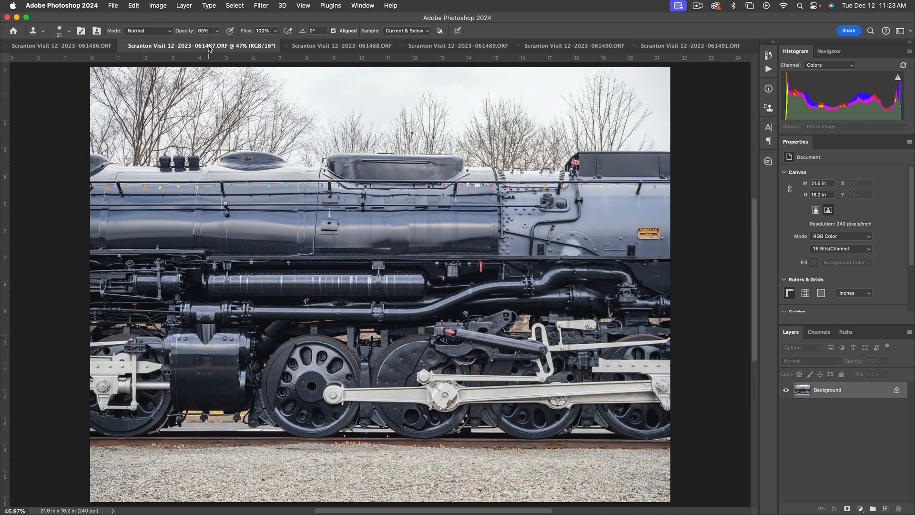
# Cycle through the screen modes to bring back the floating tools, and hide the rulers on photo 061487
pyautogui.press('f')
pyautogui.press('f')
pyautogui.press('f')
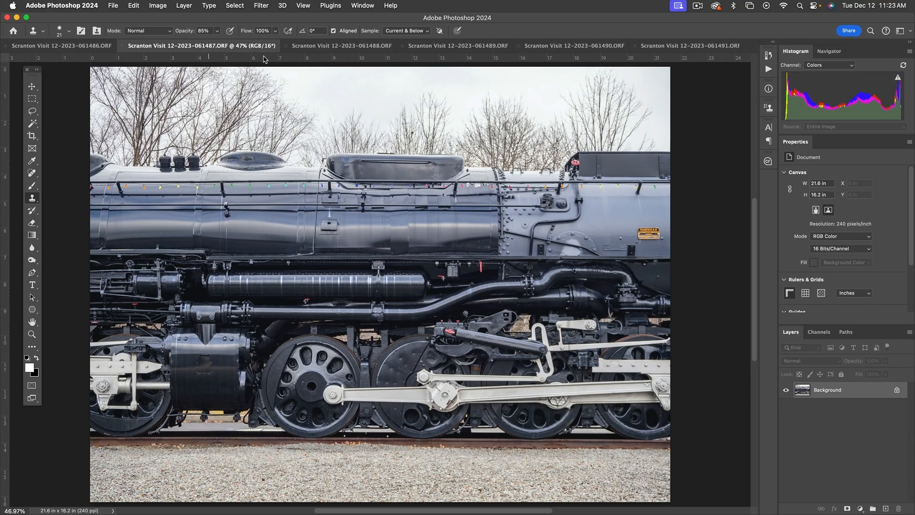
pyautogui.press('super+r')
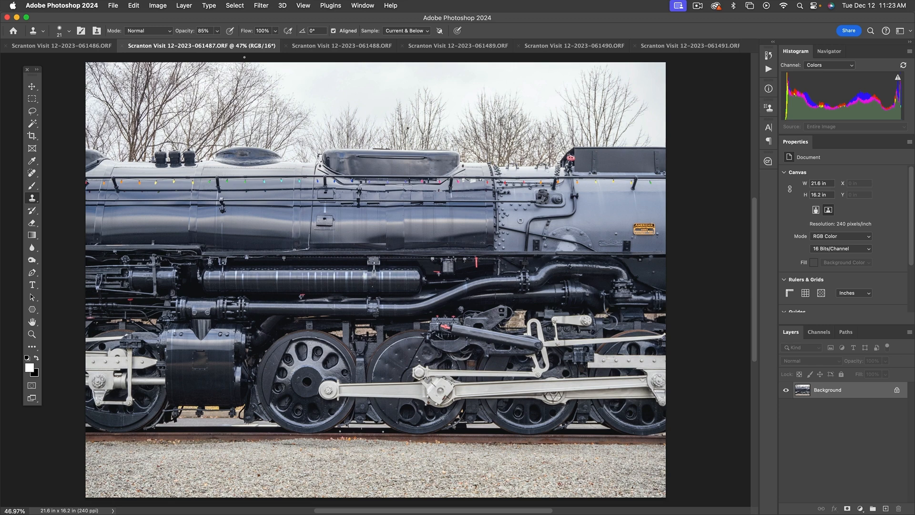
# Compare the overlap between photos 061486 and 061487 at full view, and hide the rulers on photo 061486
pyautogui.click(90, 46)
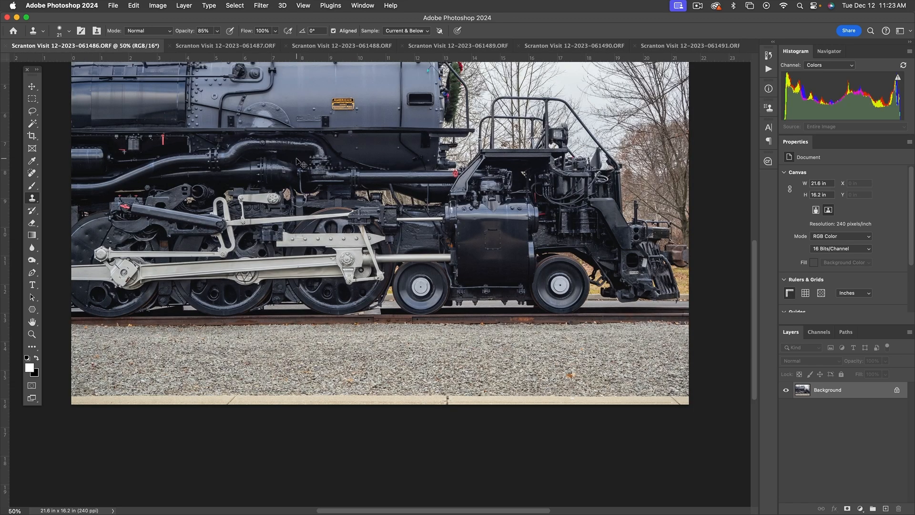
pyautogui.press('super+0')
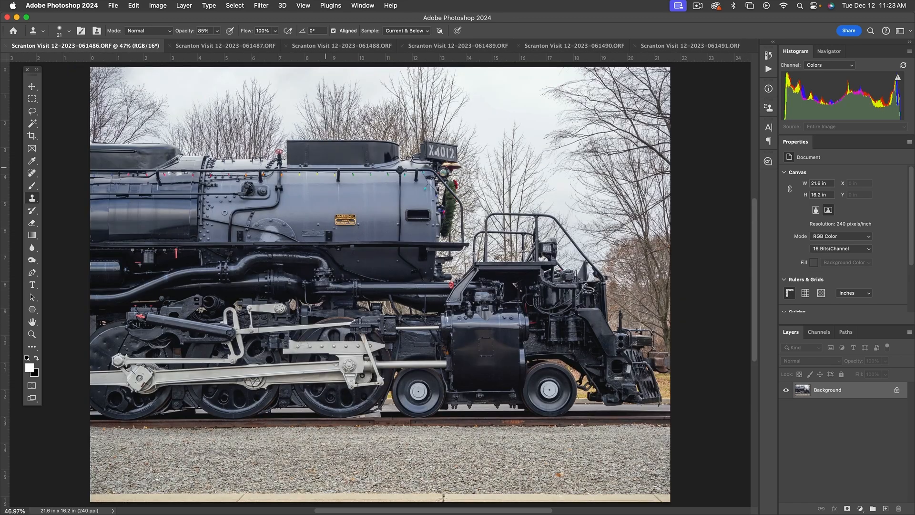
pyautogui.click(205, 47)
pyautogui.click(90, 46)
pyautogui.click(210, 46)
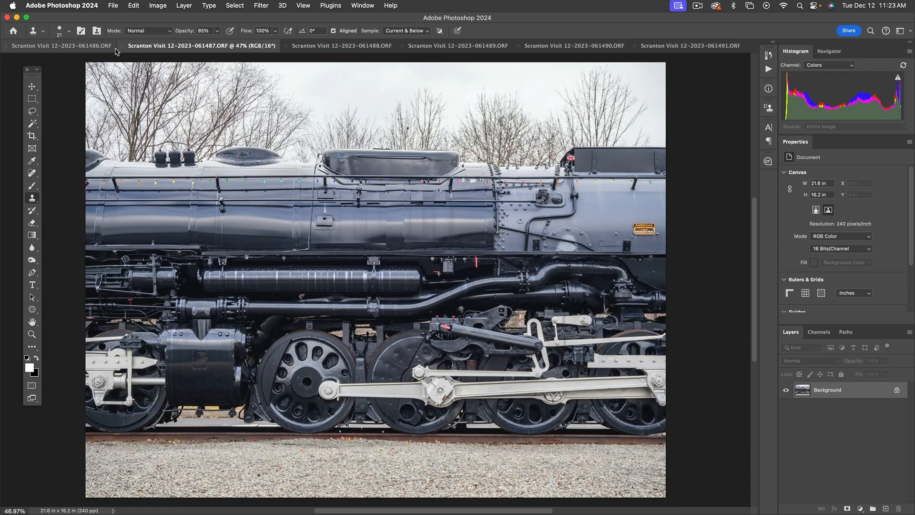
pyautogui.click(85, 48)
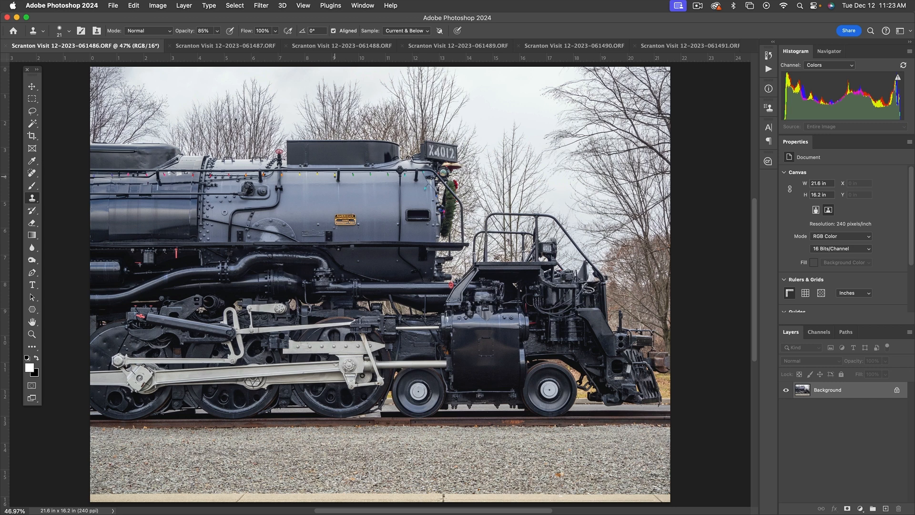
pyautogui.press('super+r')
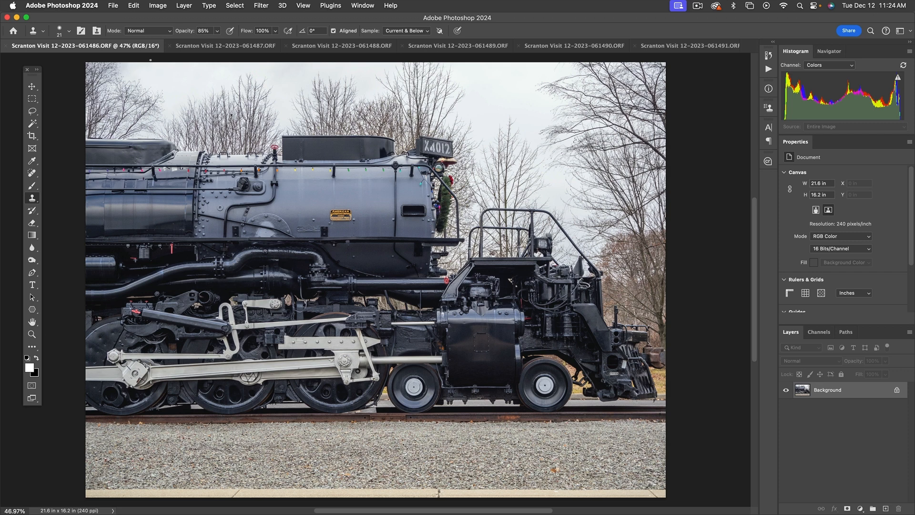
# Try merging the six open photos with Photomerge in the Auto layout, and discard the merged document without saving
pyautogui.click(114, 6)
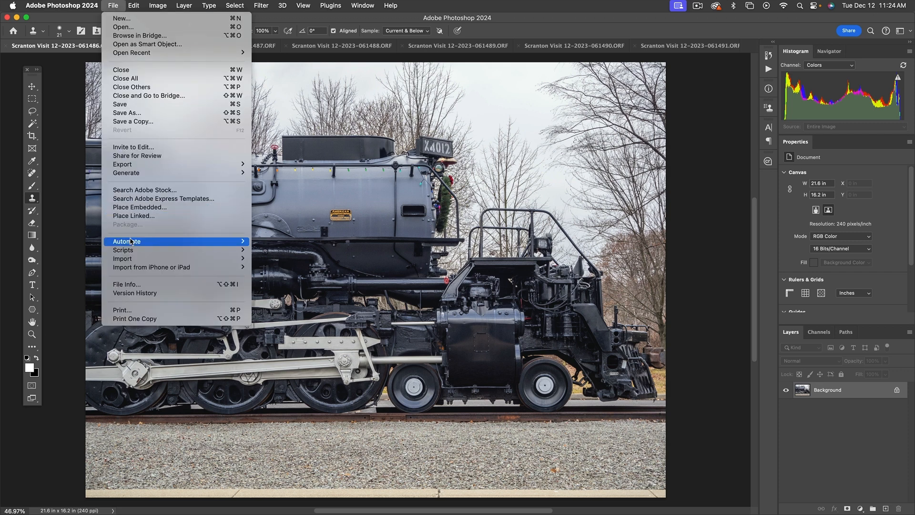
pyautogui.moveTo(131, 241)
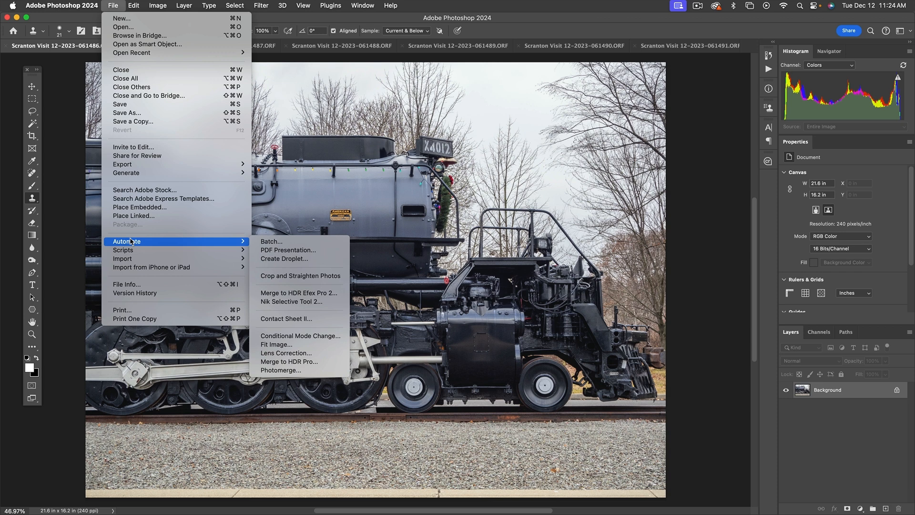
pyautogui.click(319, 370)
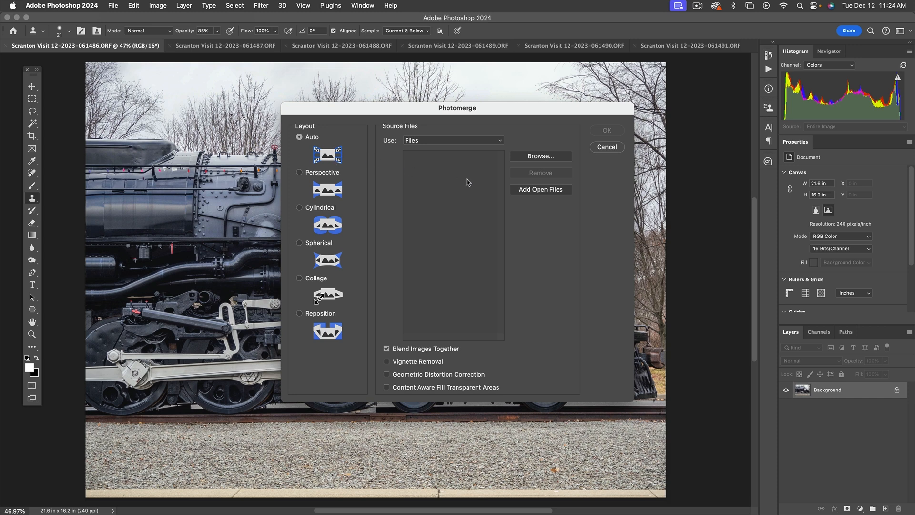
pyautogui.click(540, 191)
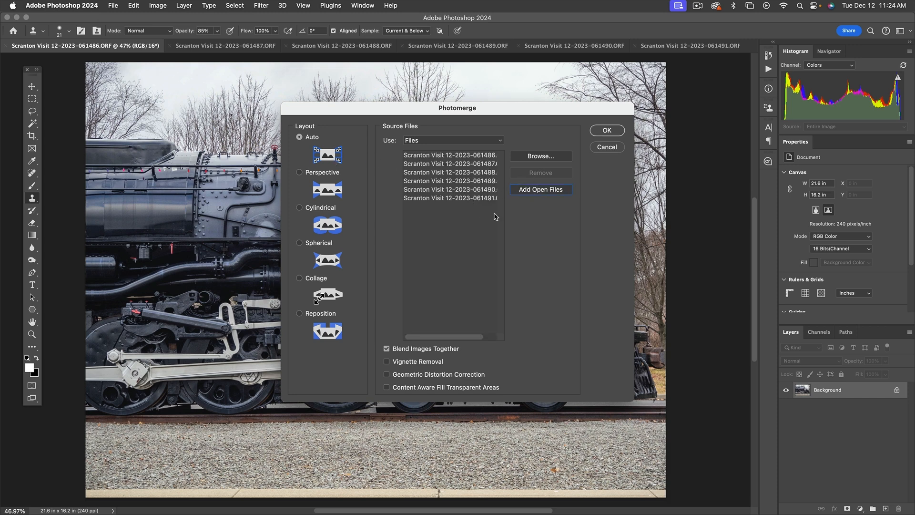
pyautogui.click(609, 130)
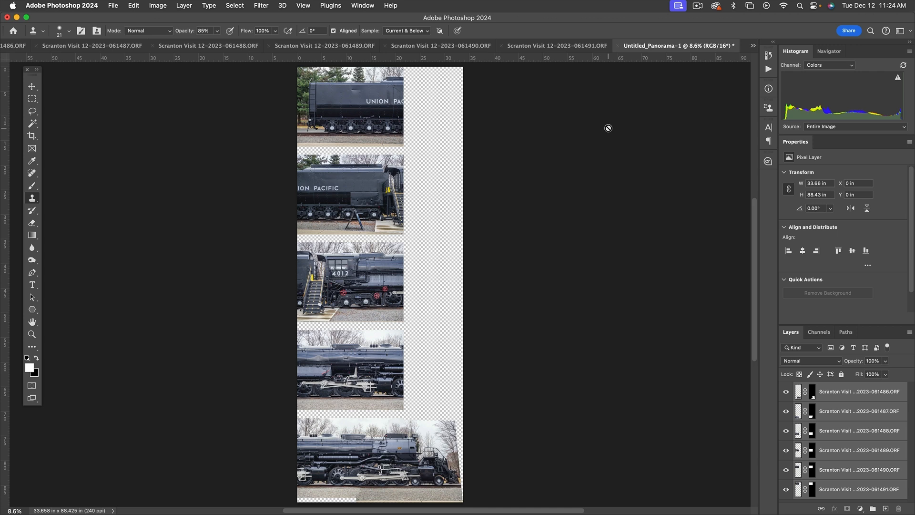
pyautogui.click(618, 47)
pyautogui.click(464, 210)
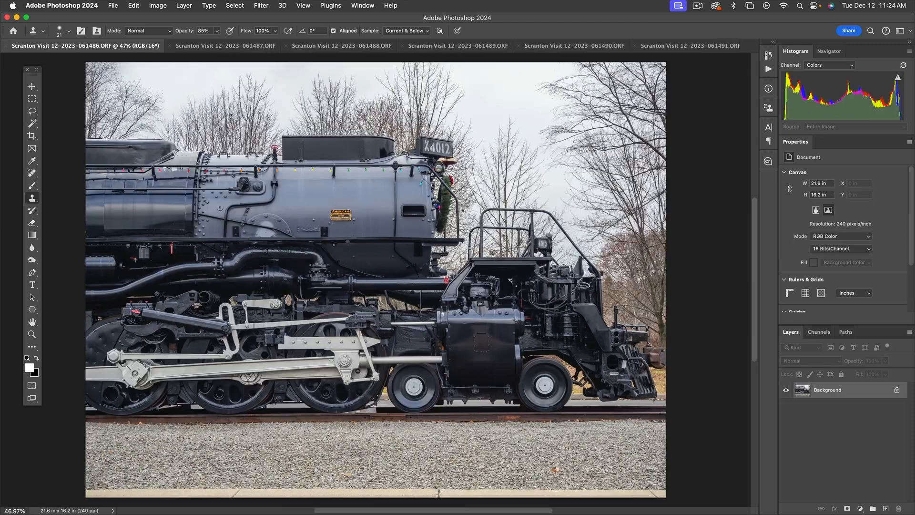
# Try merging the six open photos with Photomerge in the Reposition layout, and discard the merged document without saving
pyautogui.click(108, 5)
pyautogui.moveTo(126, 244)
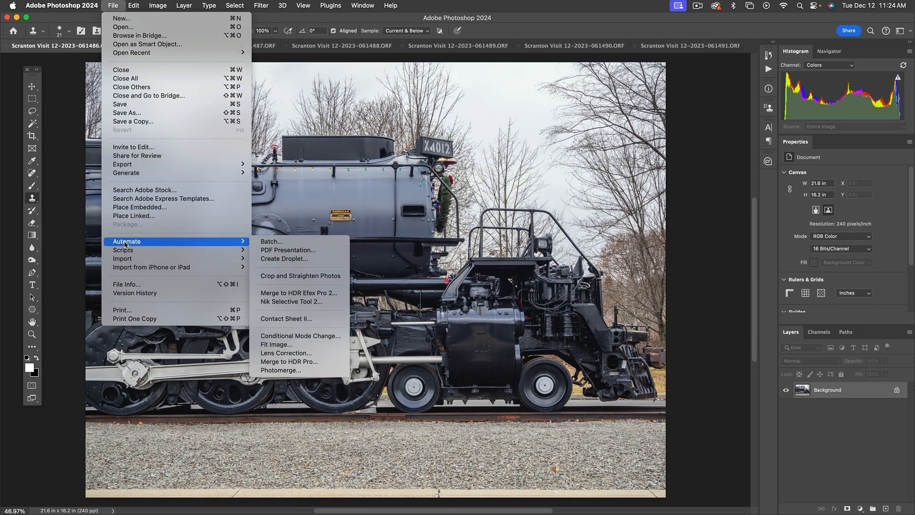
pyautogui.click(299, 372)
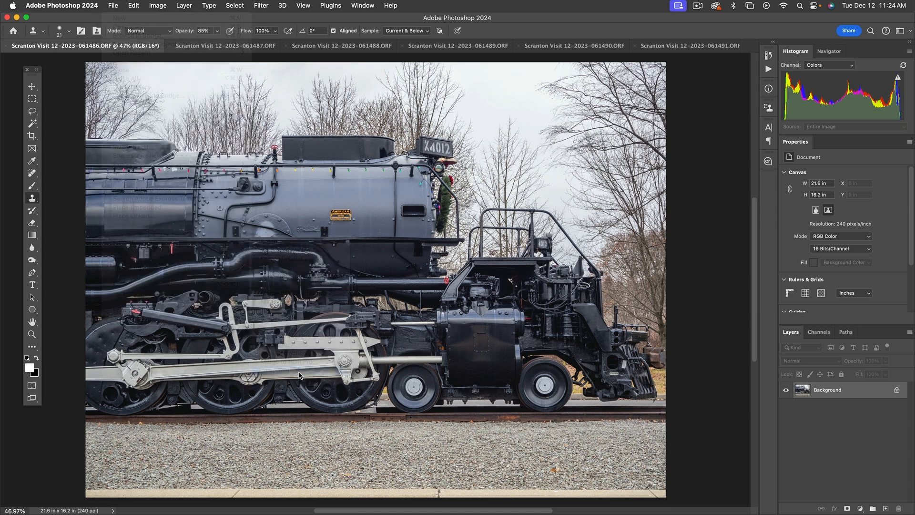
pyautogui.click(308, 316)
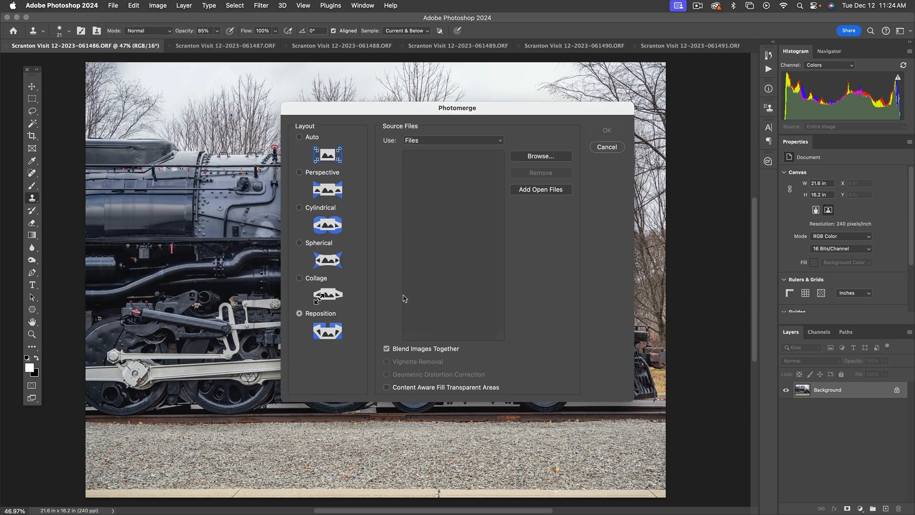
pyautogui.click(534, 193)
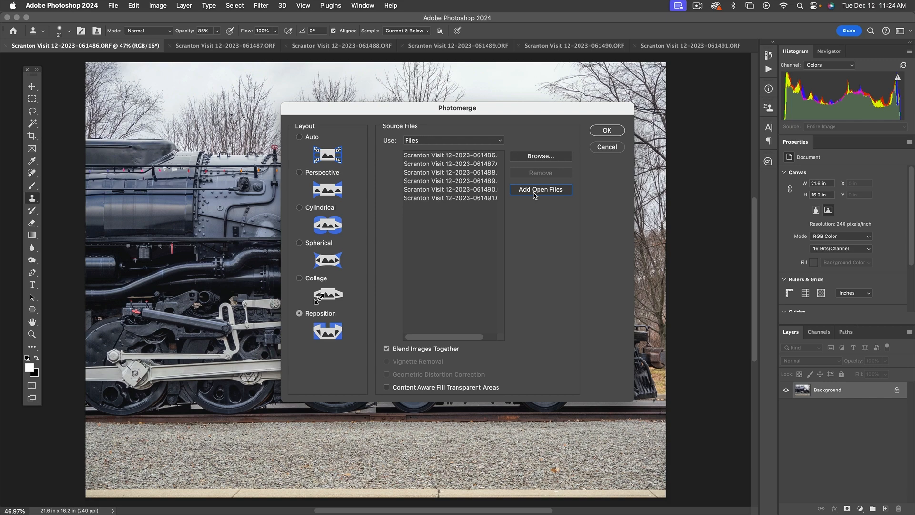
pyautogui.click(599, 135)
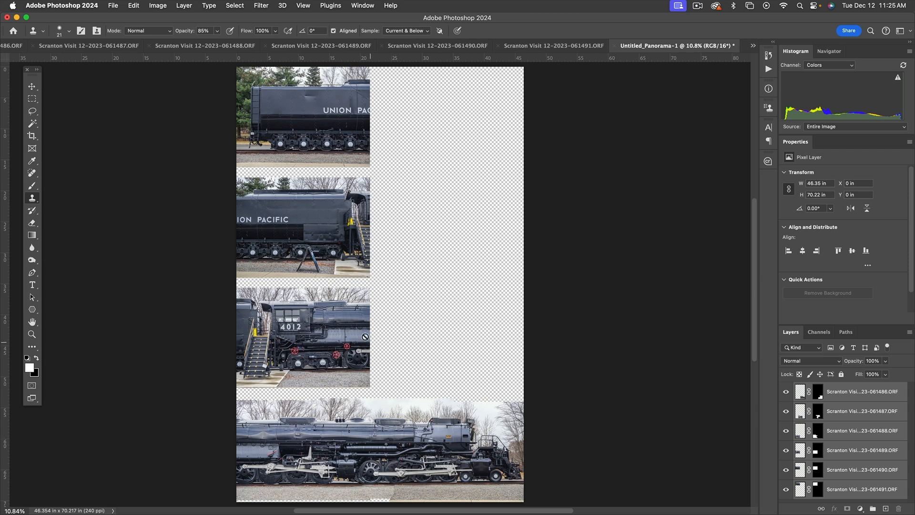
pyautogui.scroll(1, 314, 281)
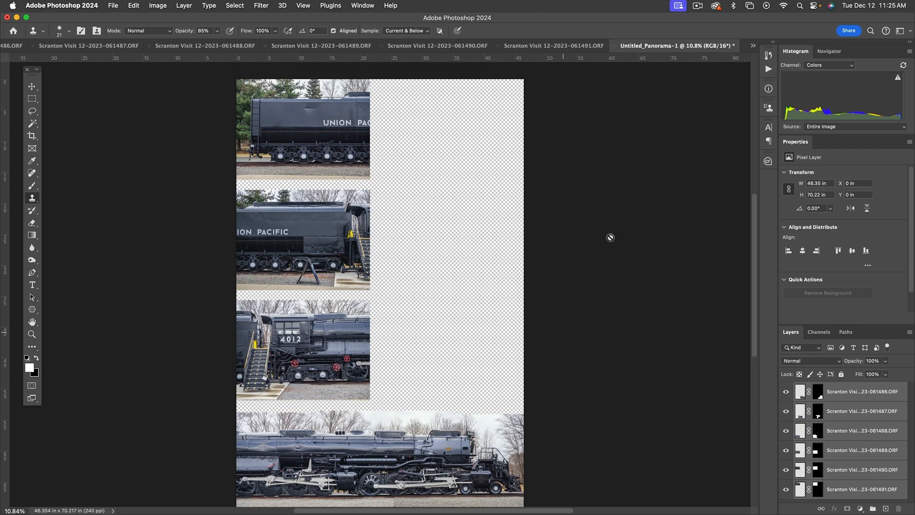
pyautogui.click(615, 46)
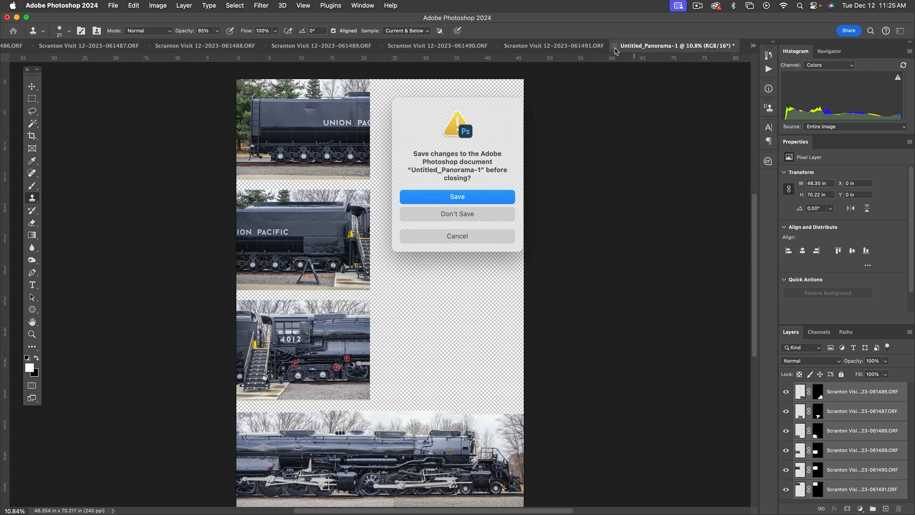
pyautogui.click(461, 213)
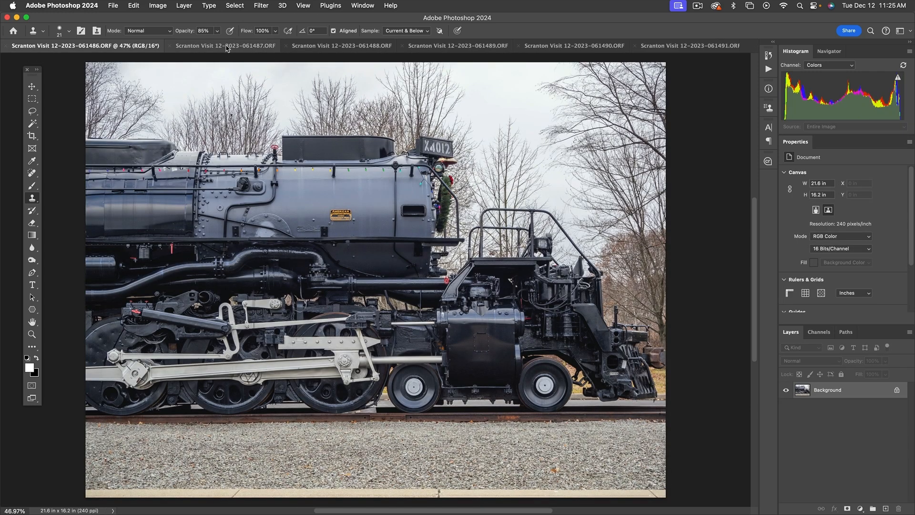
# Extend the canvas of photo 061486 to the left with the Crop tool, to about 137 in wide at its original height
pyautogui.press('z')
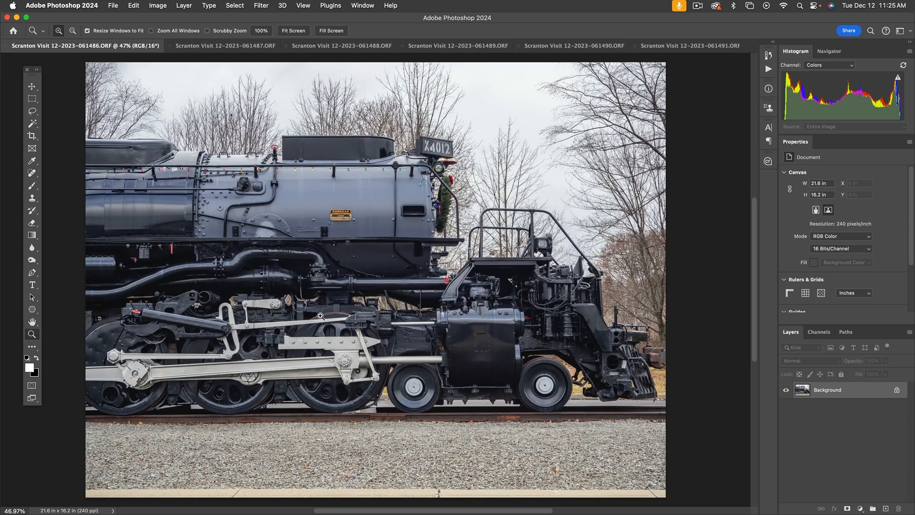
pyautogui.keyDown('alt'); pyautogui.click(321, 314); pyautogui.keyUp('alt')
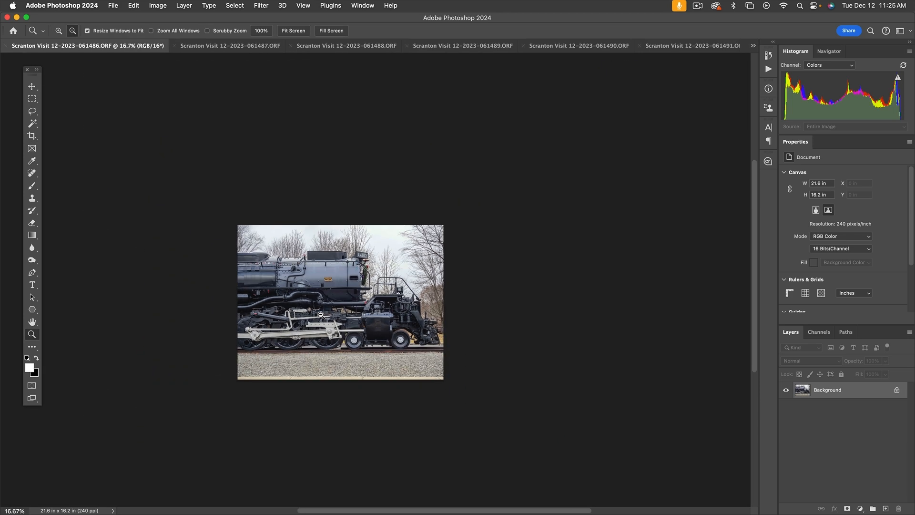
pyautogui.keyDown('alt'); pyautogui.click(321, 315); pyautogui.keyUp('alt')
pyautogui.moveTo(324, 307); pyautogui.dragTo(538, 250)
pyautogui.press('c')
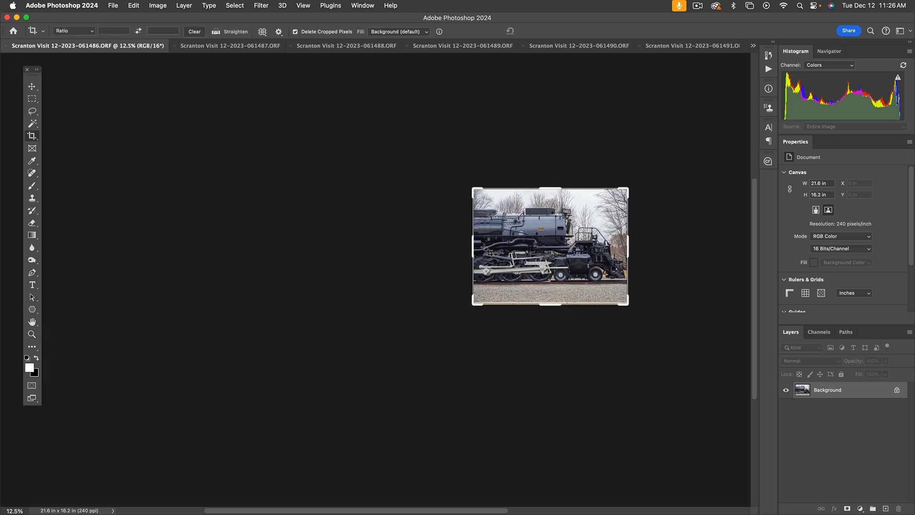
pyautogui.moveTo(473, 247); pyautogui.dragTo(66, 249)
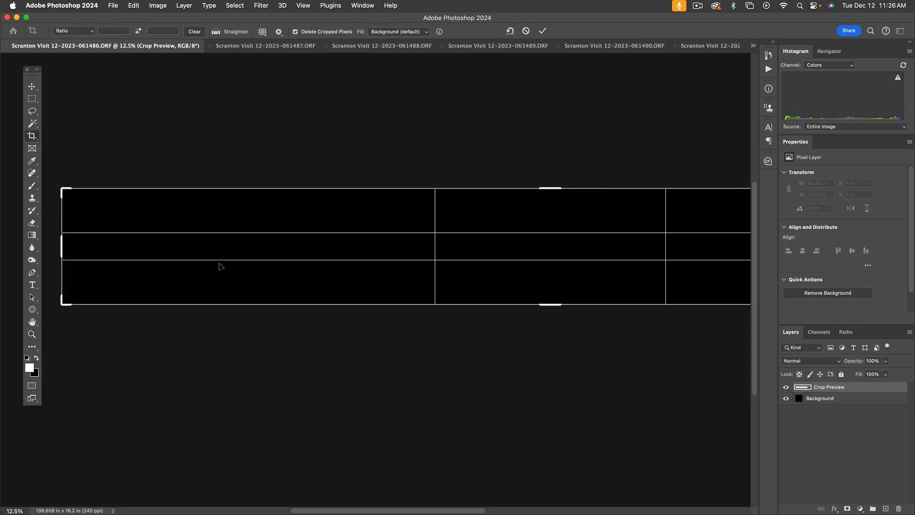
pyautogui.press('super+minus')
pyautogui.click(514, 346)
pyautogui.press('Return')
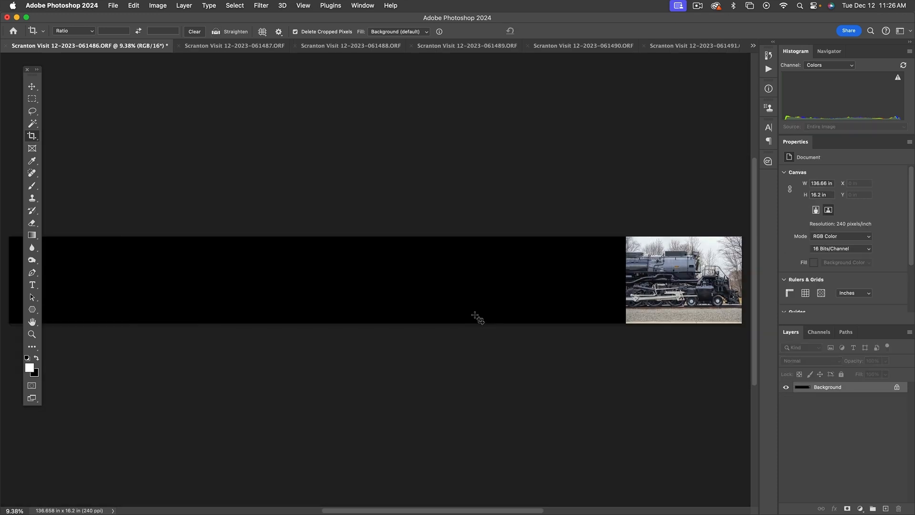
# Copy the entire photo 061487 and paste it as a new layer into the widened 061486 document
pyautogui.click(225, 47)
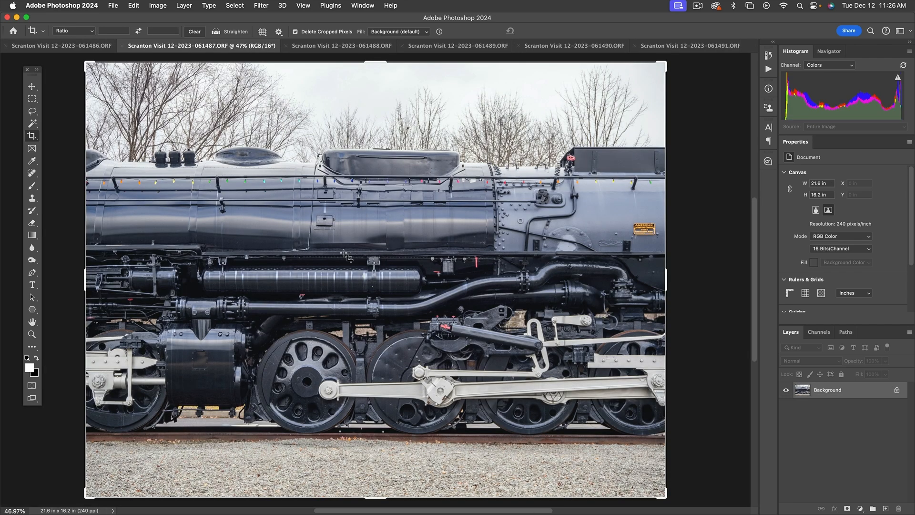
pyautogui.click(32, 99)
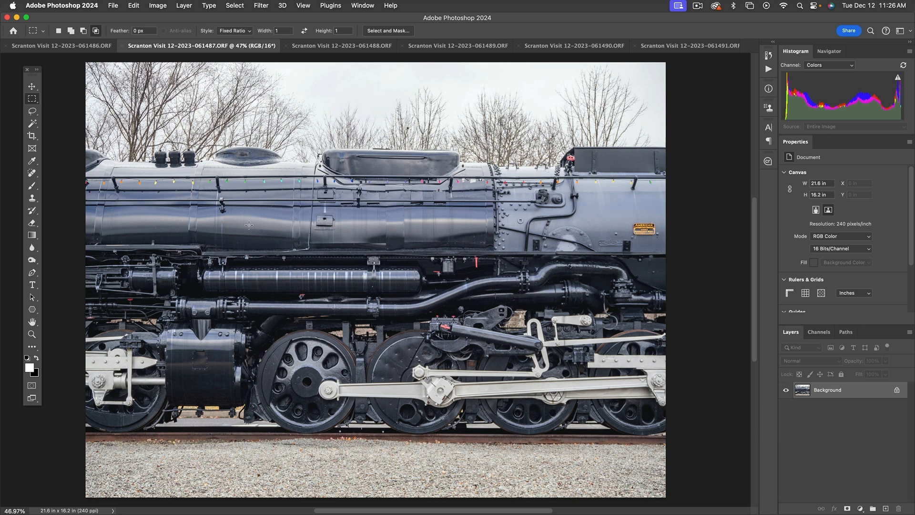
pyautogui.press('super+a')
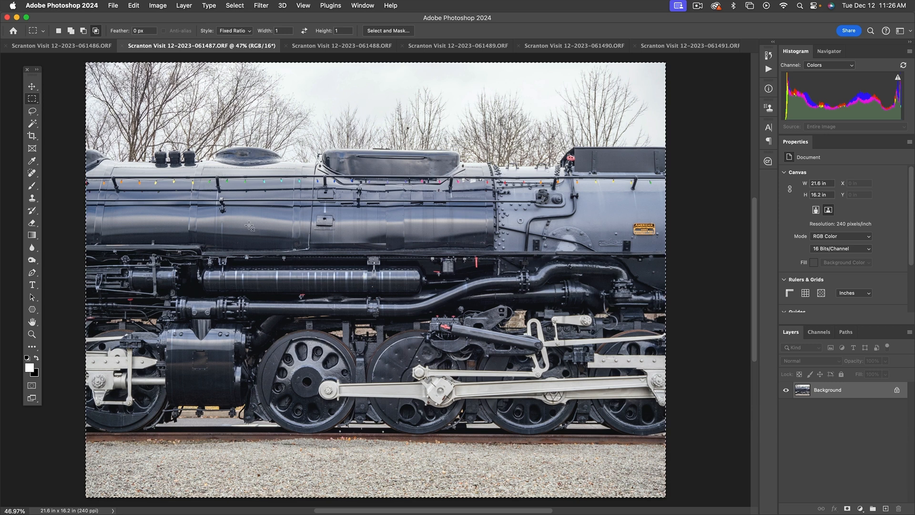
pyautogui.click(66, 48)
pyautogui.press('super+v')
pyautogui.hscroll(-1, 517, 321)
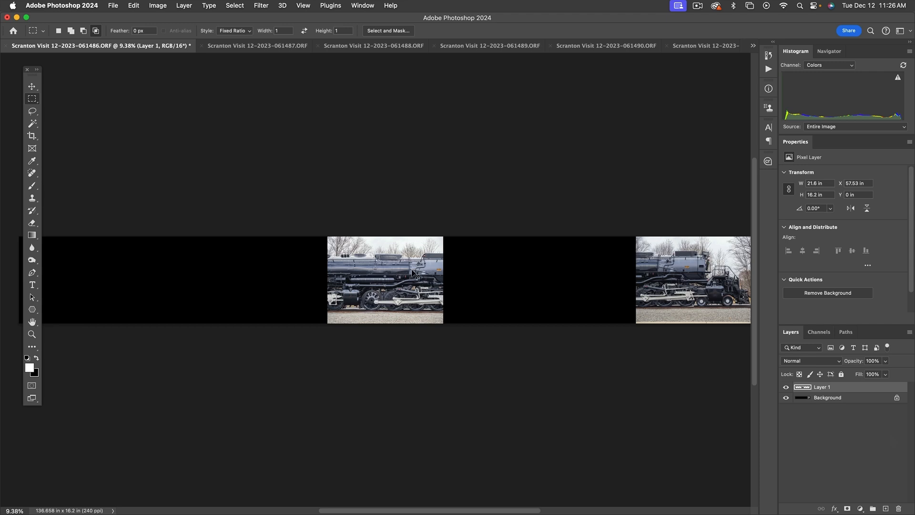
pyautogui.hscroll(-1, 404, 272)
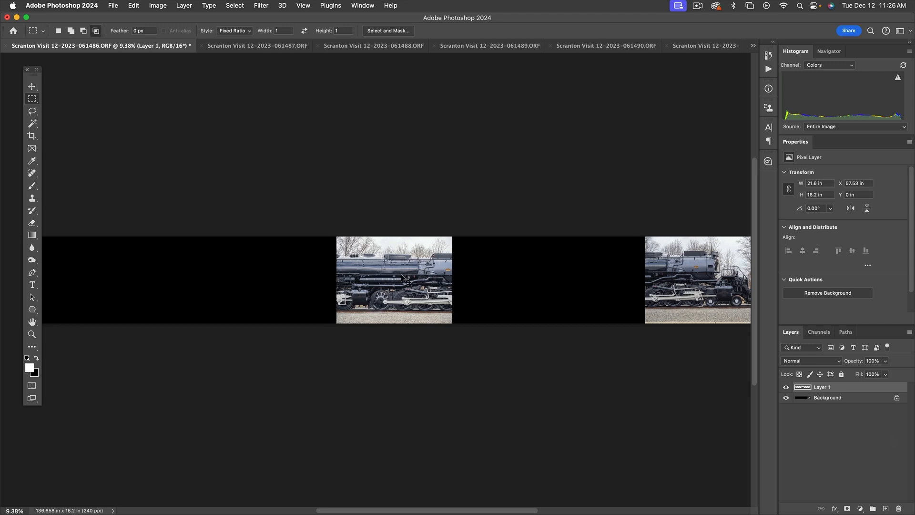
# Move the pasted photo against the original's left edge, and crop the empty left part of the canvas to about 46 in wide
pyautogui.moveTo(403, 277); pyautogui.dragTo(595, 279)
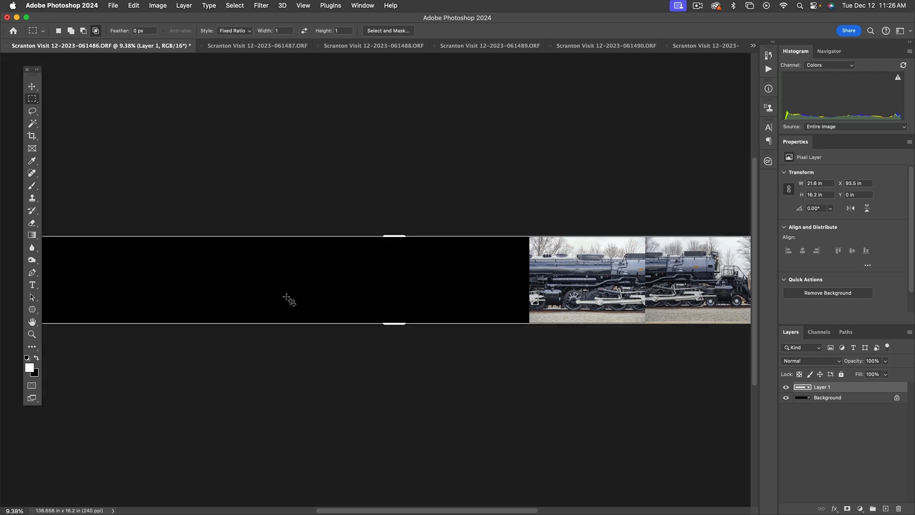
pyautogui.press('c')
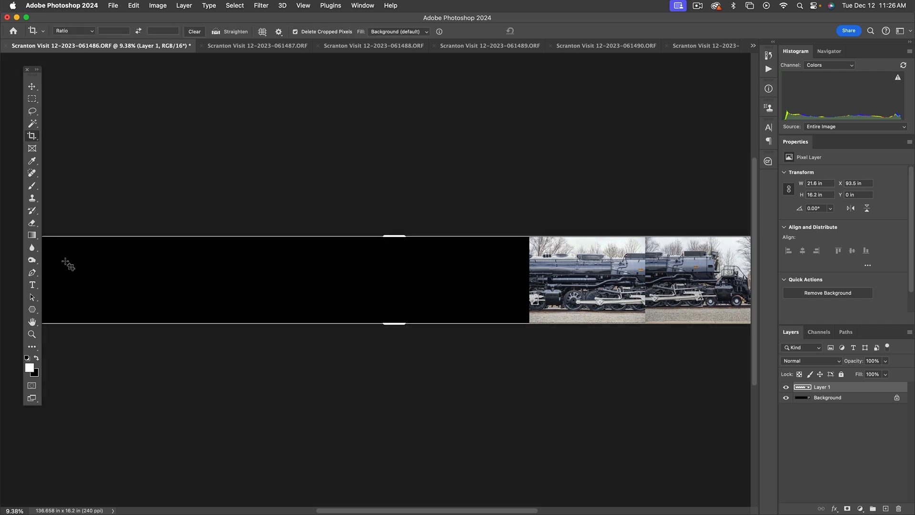
pyautogui.click(34, 72)
pyautogui.moveTo(27, 280); pyautogui.dragTo(270, 287)
pyautogui.press('Return')
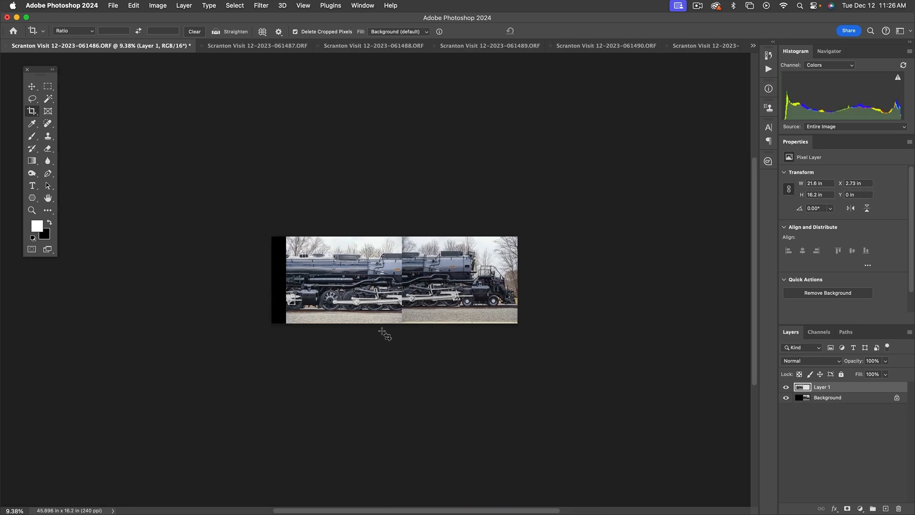
# Move Layer 1 over the matching part of the original photo, to about X 13 in and Y -0.51 in
pyautogui.press('z')
pyautogui.click(419, 299)
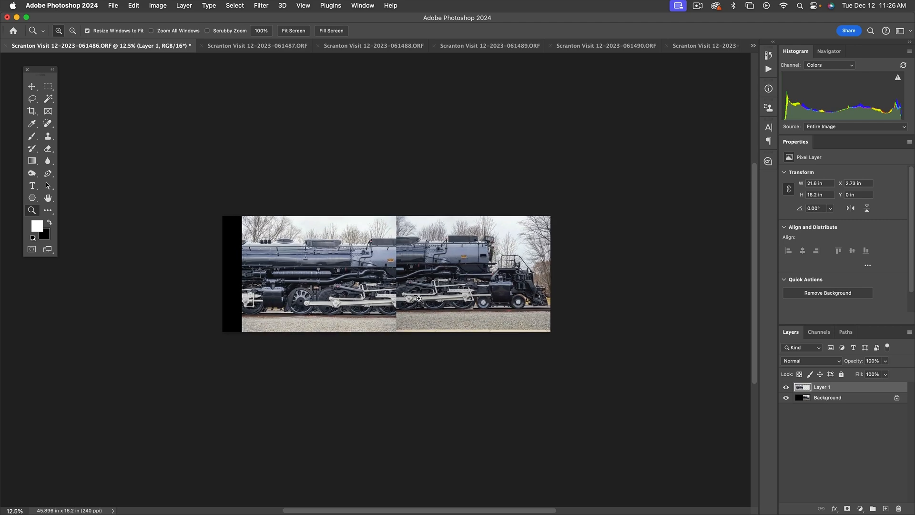
pyautogui.click(419, 298)
pyautogui.click(419, 299)
pyautogui.moveTo(419, 317); pyautogui.dragTo(470, 332)
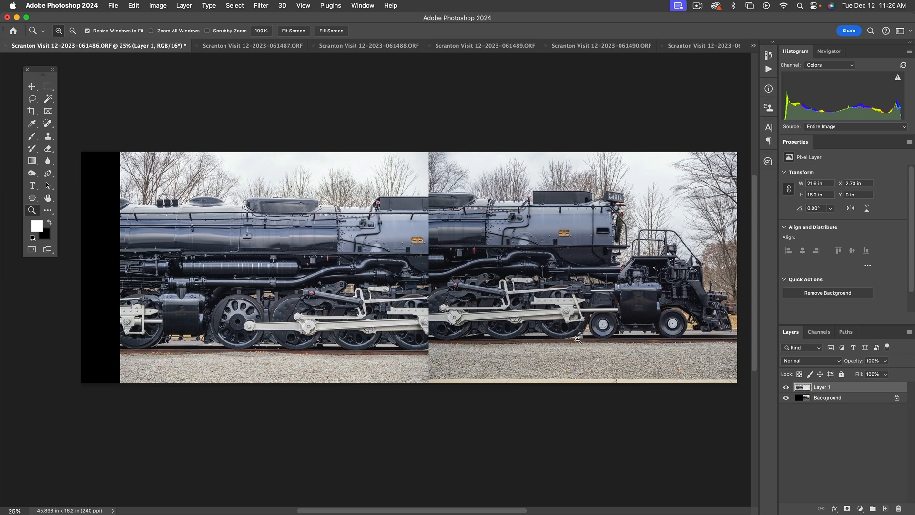
pyautogui.press('v')
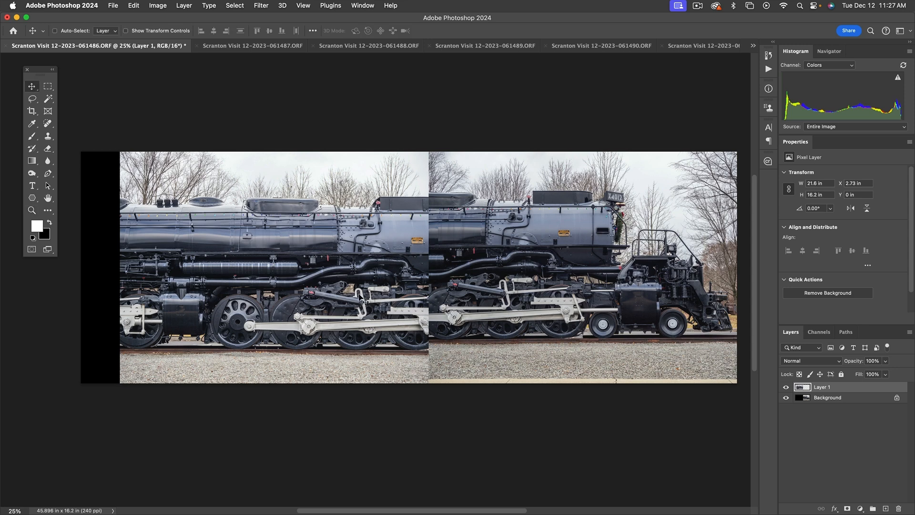
pyautogui.moveTo(362, 298); pyautogui.dragTo(503, 288)
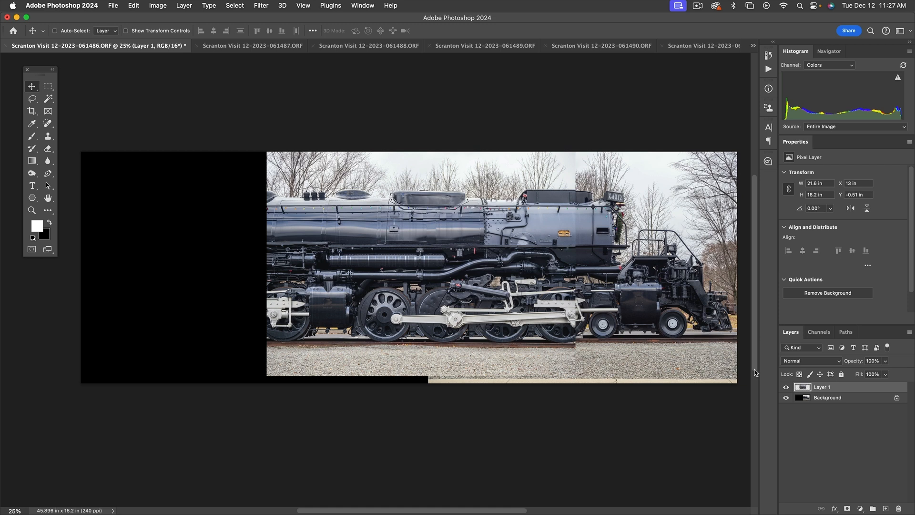
# Set Layer 1's blend mode to Difference and fine-tune its alignment to about X 13.03 in and Y -0.52 in
pyautogui.click(819, 362)
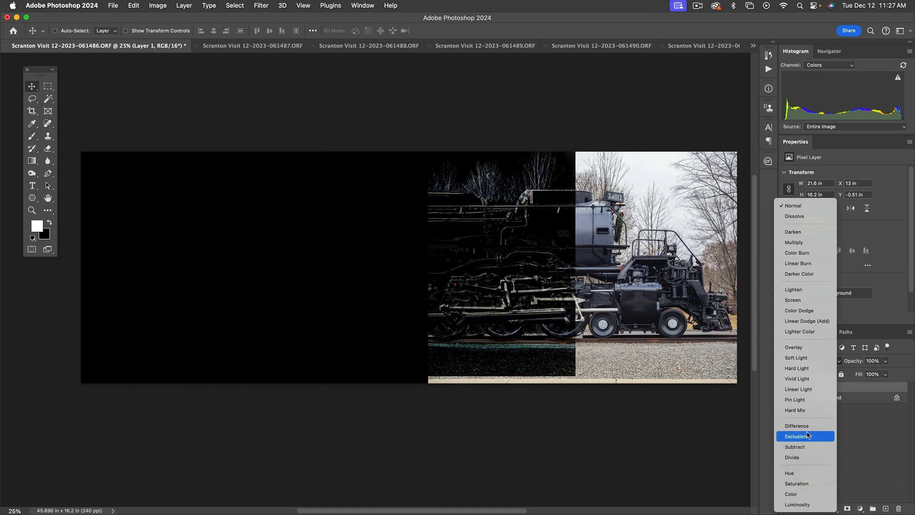
pyautogui.click(809, 428)
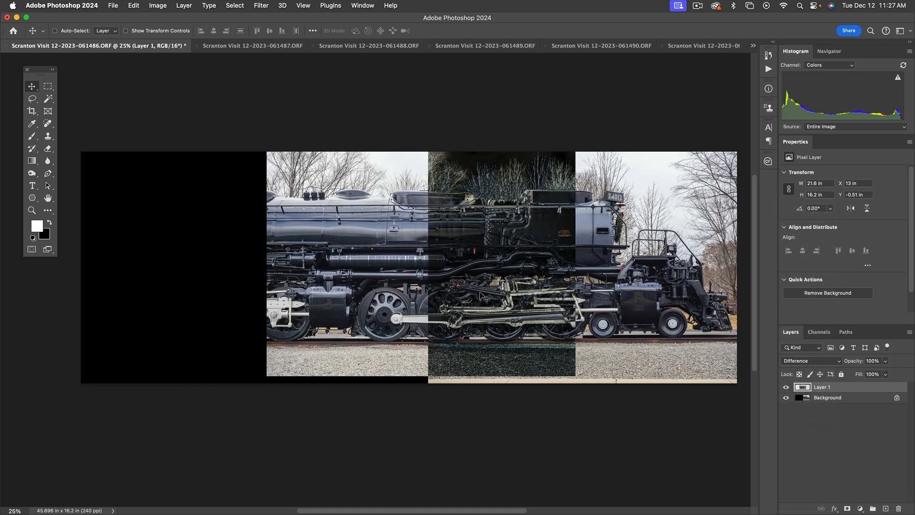
pyautogui.click(31, 210)
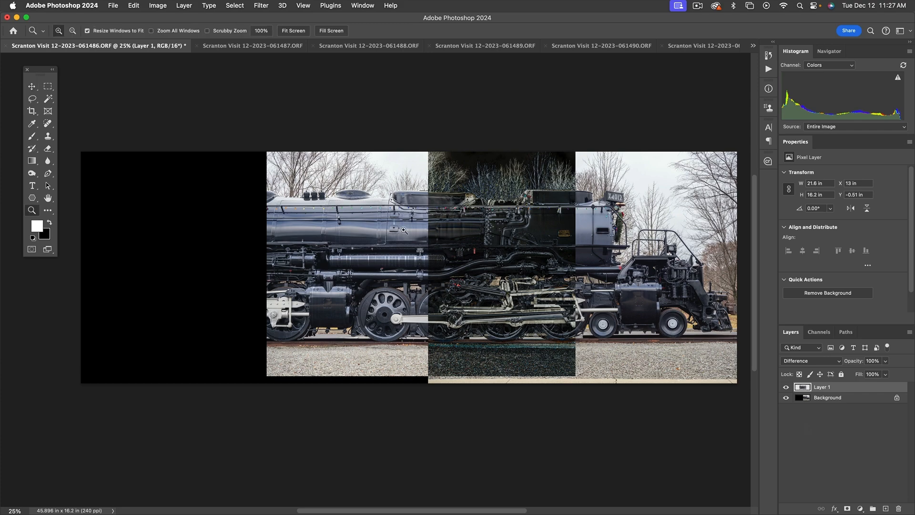
pyautogui.click(531, 226)
pyautogui.click(531, 227)
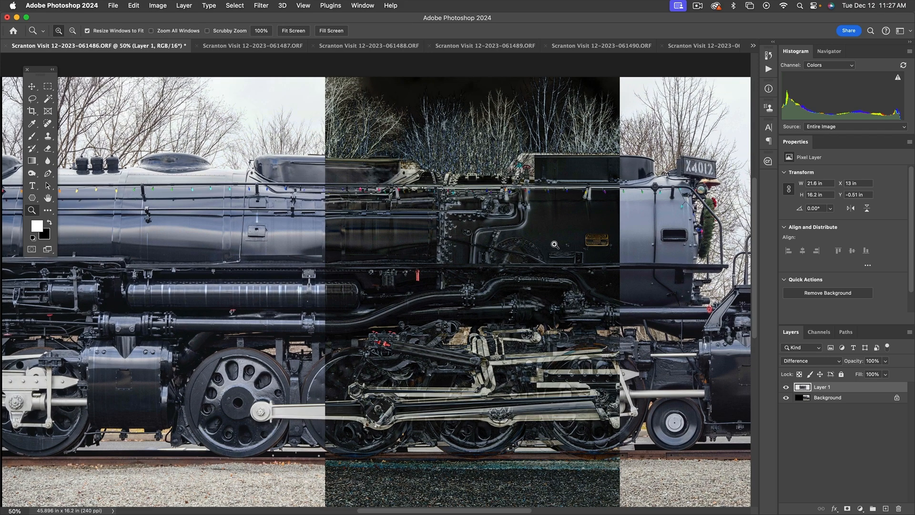
pyautogui.press('v')
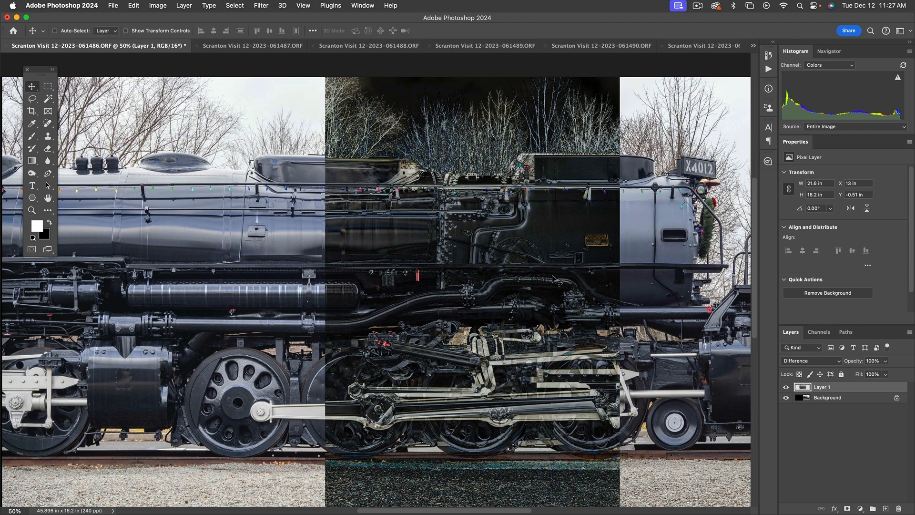
pyautogui.moveTo(552, 232)
pyautogui.mouseDown()
pyautogui.moveTo(540, 235)
pyautogui.moveTo(553, 231)
pyautogui.mouseUp()
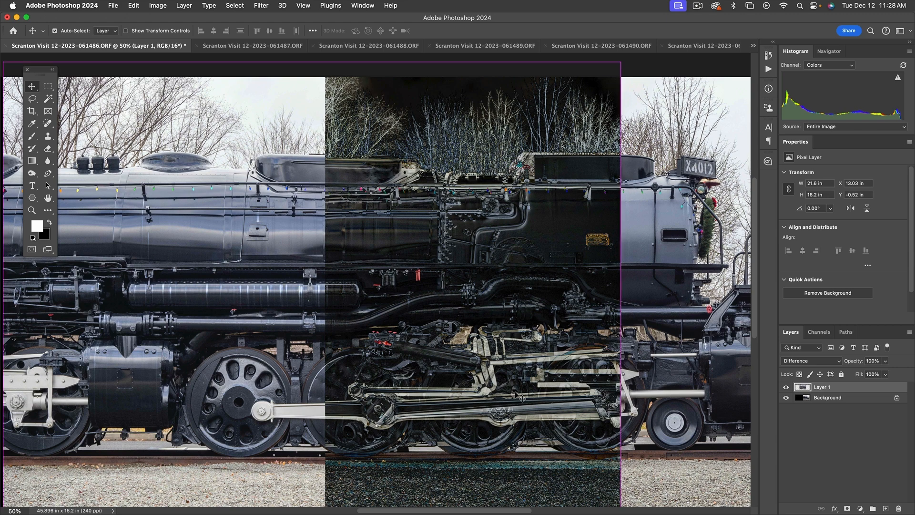
# Scale Layer 1 proportionally to about 96.3% so it matches the underlying locomotive, and set its blend mode back to Normal
pyautogui.press('super+t')
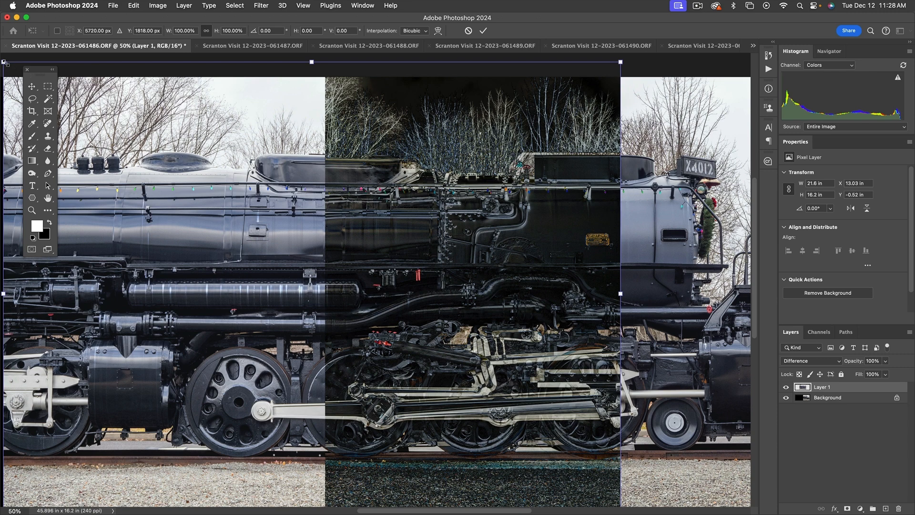
pyautogui.moveTo(6, 63); pyautogui.dragTo(8, 64)
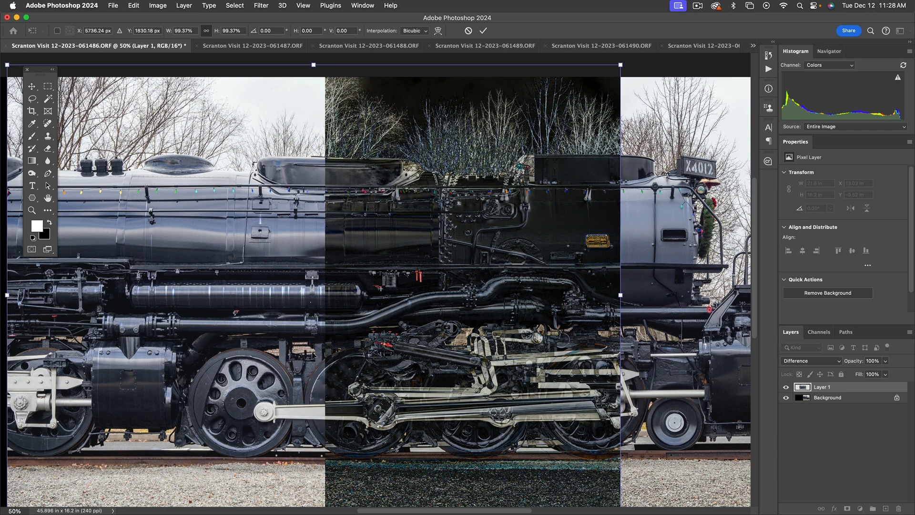
pyautogui.scroll(-3, 238, 379)
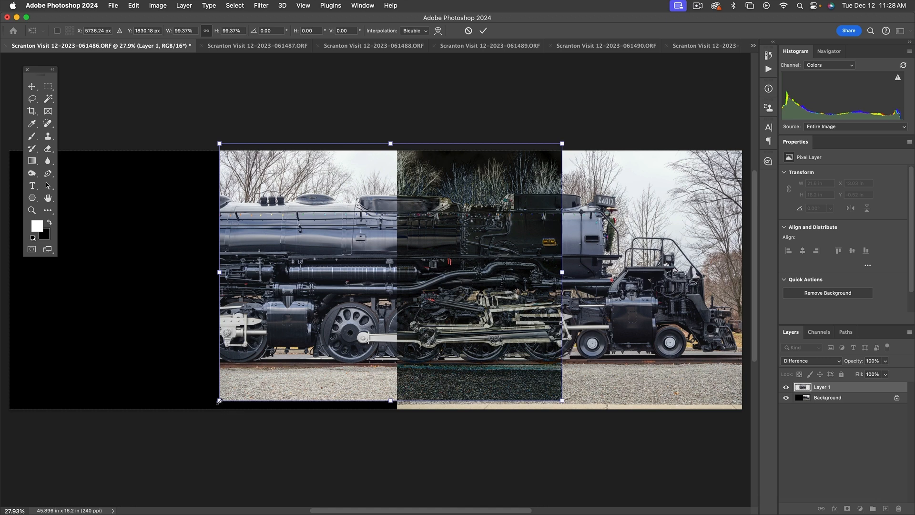
pyautogui.moveTo(219, 401); pyautogui.dragTo(226, 394)
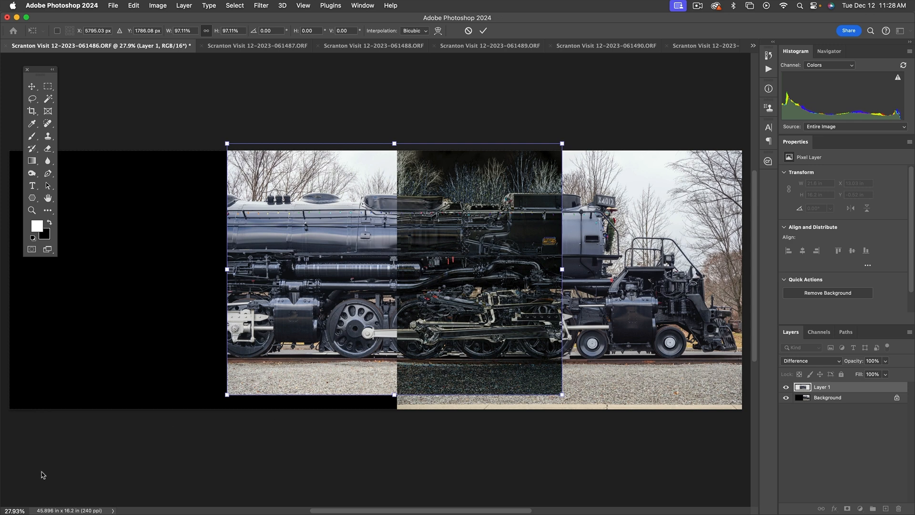
pyautogui.moveTo(228, 394); pyautogui.dragTo(229, 394)
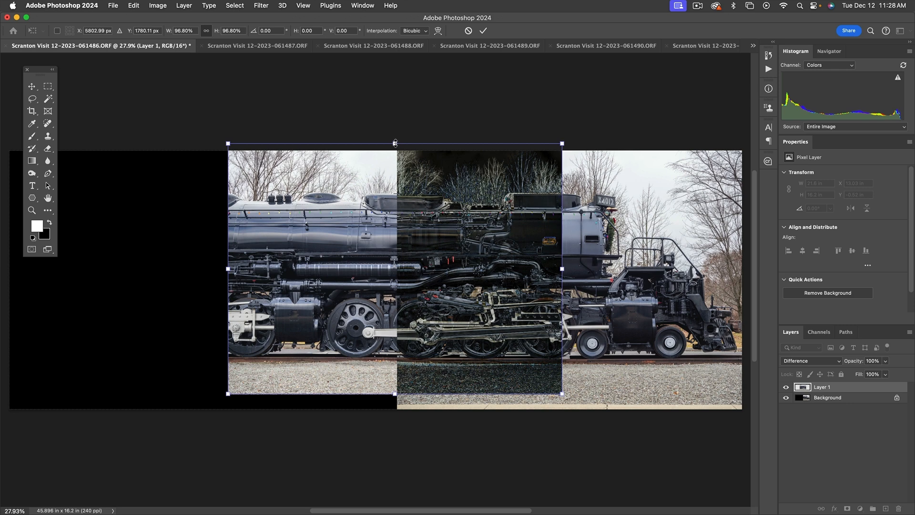
pyautogui.moveTo(228, 142); pyautogui.dragTo(230, 143)
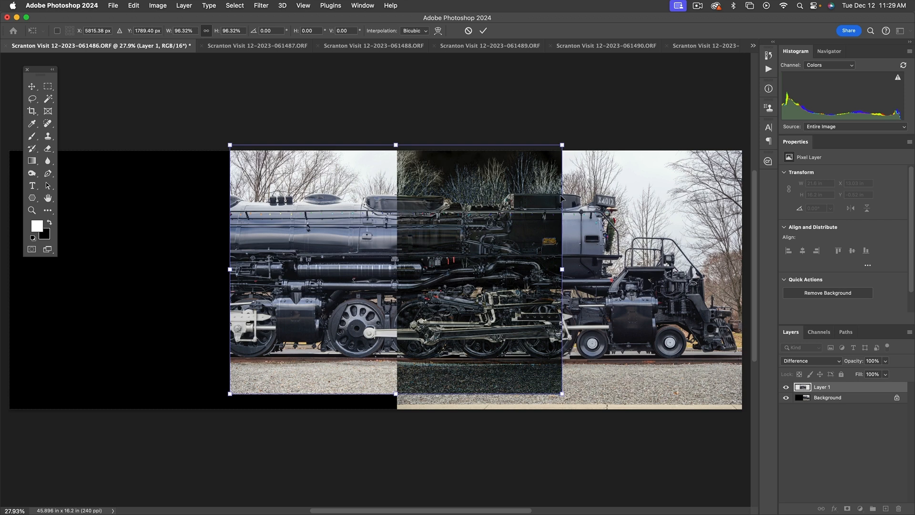
pyautogui.click(815, 361)
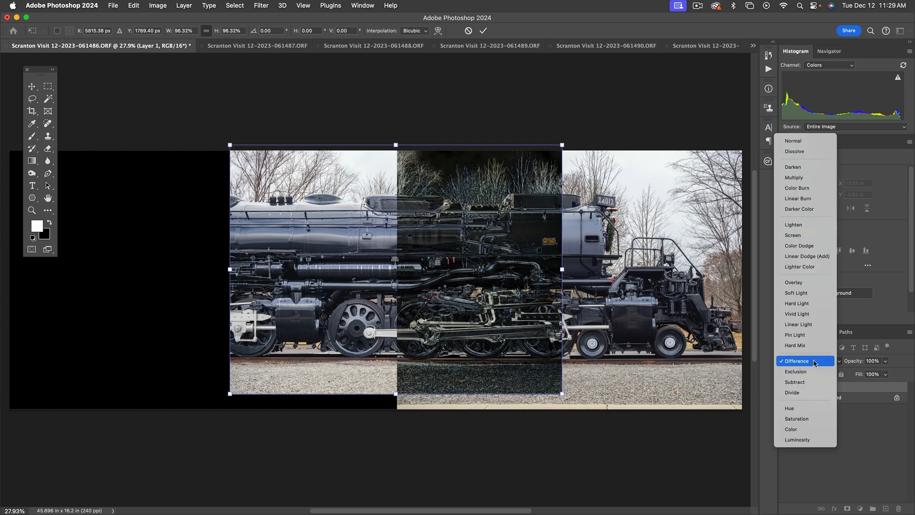
pyautogui.click(795, 139)
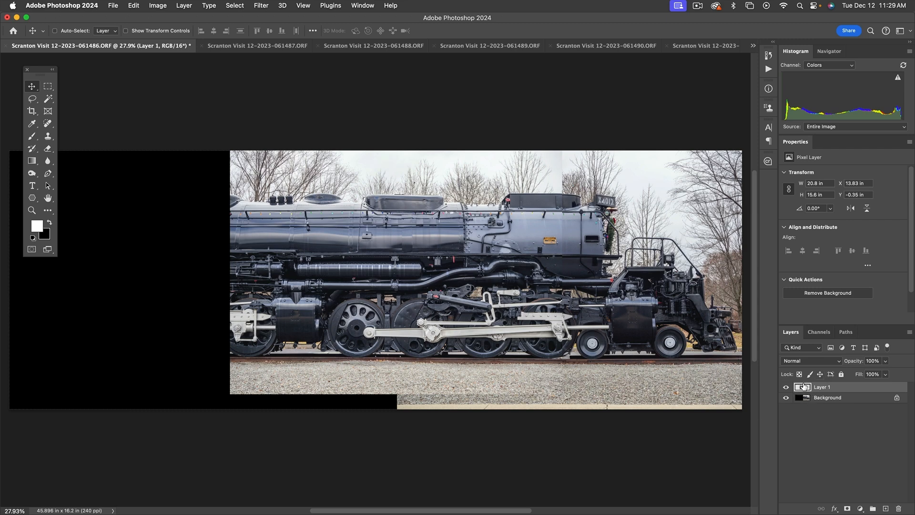
# Add a layer mask to Layer 1 and paint black along its right-hand seam with a 370 px brush, raising the opacity to 70%
pyautogui.click(847, 508)
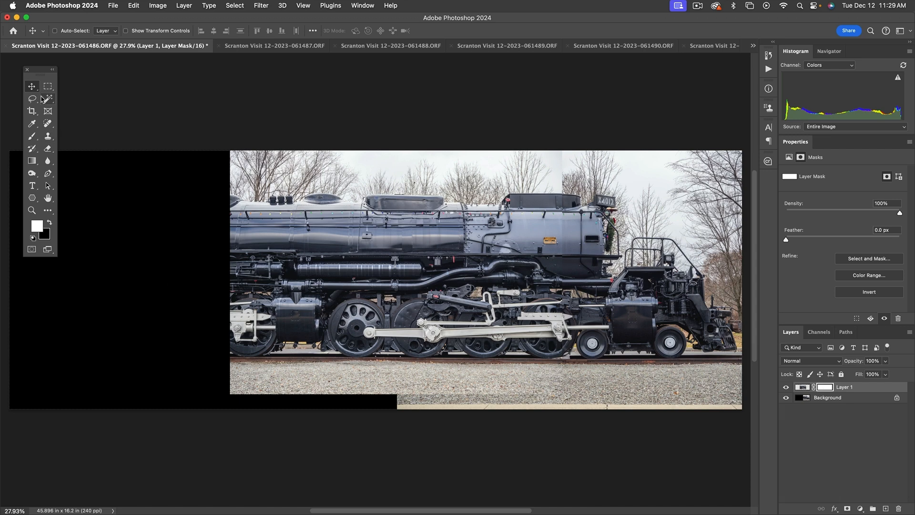
pyautogui.click(52, 72)
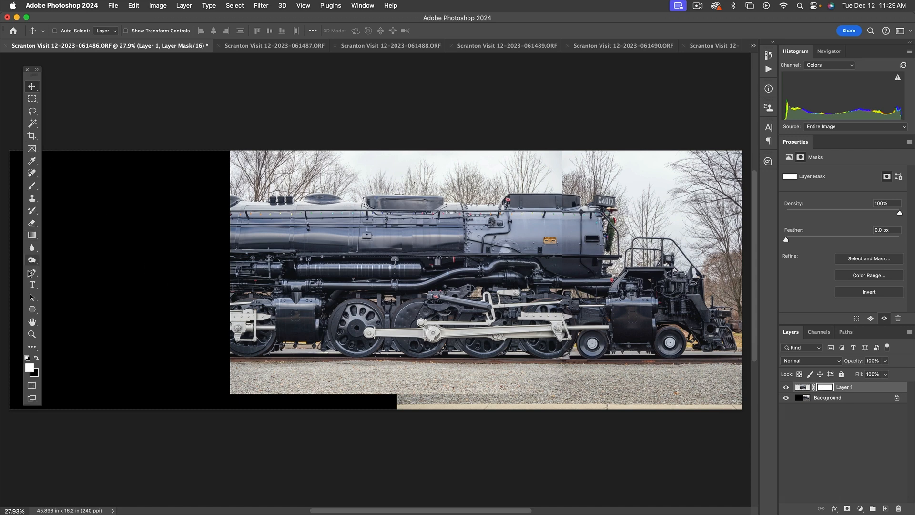
pyautogui.click(38, 358)
pyautogui.press('b')
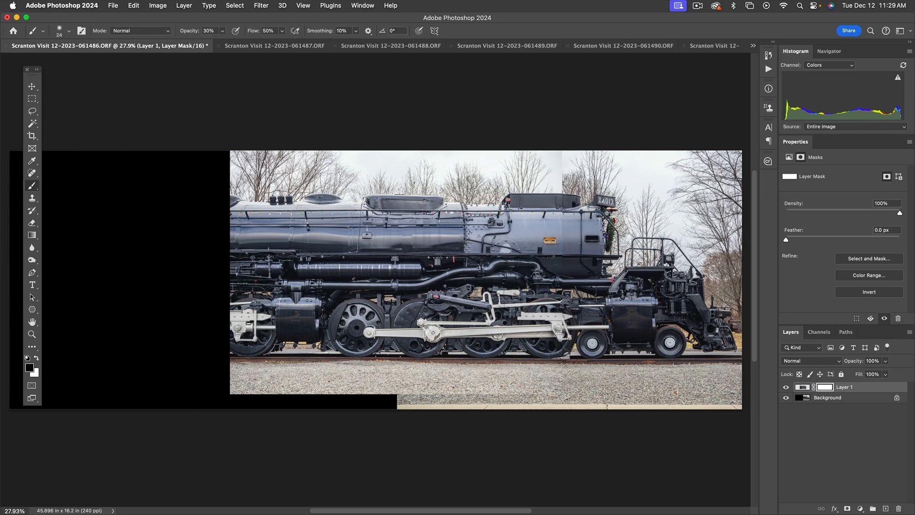
pyautogui.moveTo(429, 293)
pyautogui.mouseDown()
pyautogui.moveTo(470, 297)
pyautogui.moveTo(450, 293)
pyautogui.mouseUp()
pyautogui.press('7')
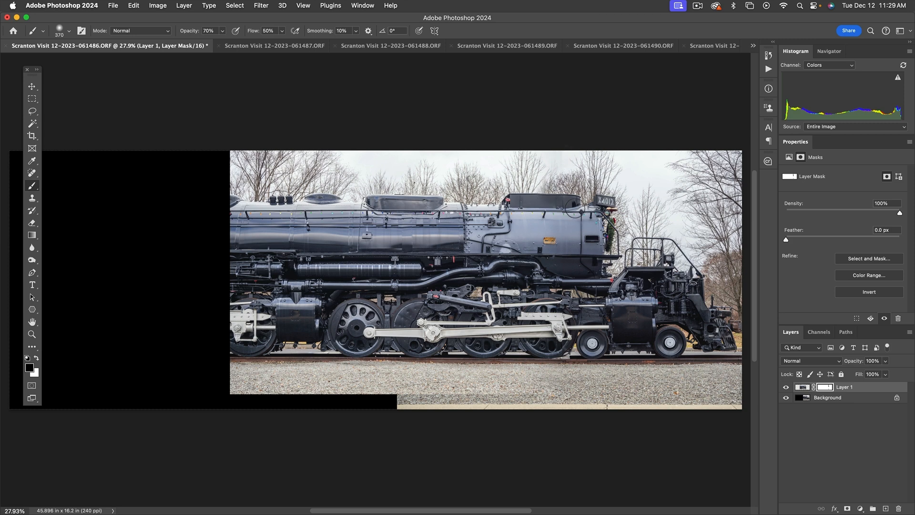
# Compare the seam with Layer 1 hidden and shown, and refine the mask around the wheels and rods, raising brush opacity to 100%
pyautogui.click(786, 388)
pyautogui.click(786, 388)
pyautogui.click(786, 389)
pyautogui.click(786, 388)
pyautogui.click(786, 388)
pyautogui.click(786, 388)
pyautogui.press('0')
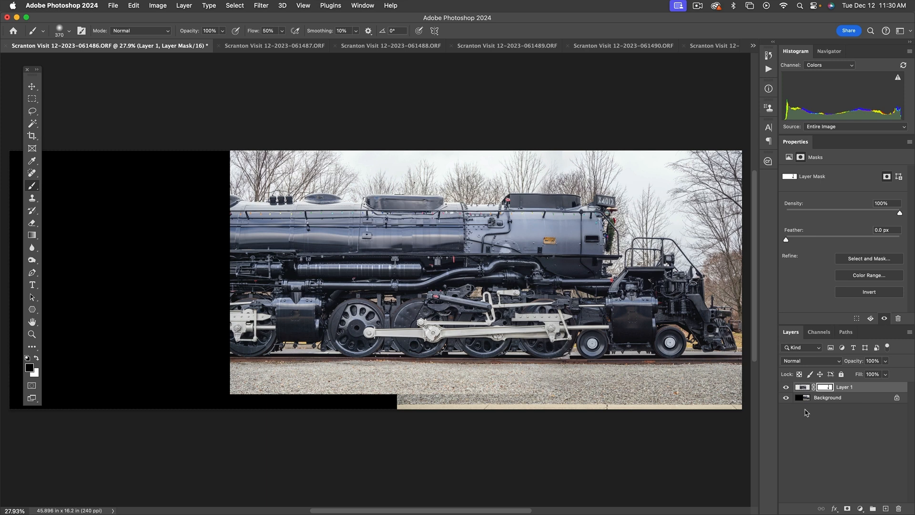
# Check the overlap with Layer 1 hidden and shown, and touch up its mask over the locomotive's roof and the sky in black and white
pyautogui.click(786, 388)
pyautogui.click(786, 387)
pyautogui.click(786, 388)
pyautogui.click(786, 388)
pyautogui.click(786, 388)
pyautogui.click(786, 388)
pyautogui.click(786, 388)
pyautogui.click(786, 387)
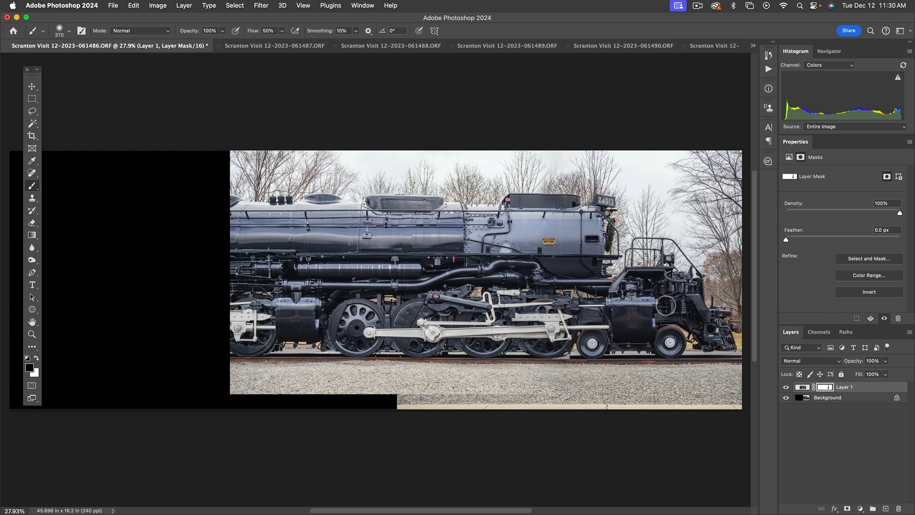
pyautogui.click(786, 388)
pyautogui.click(786, 388)
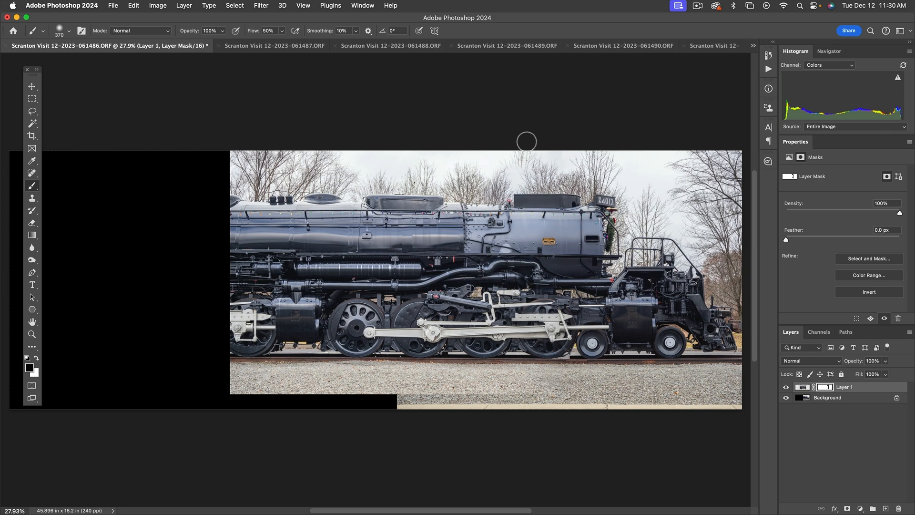
pyautogui.press('x')
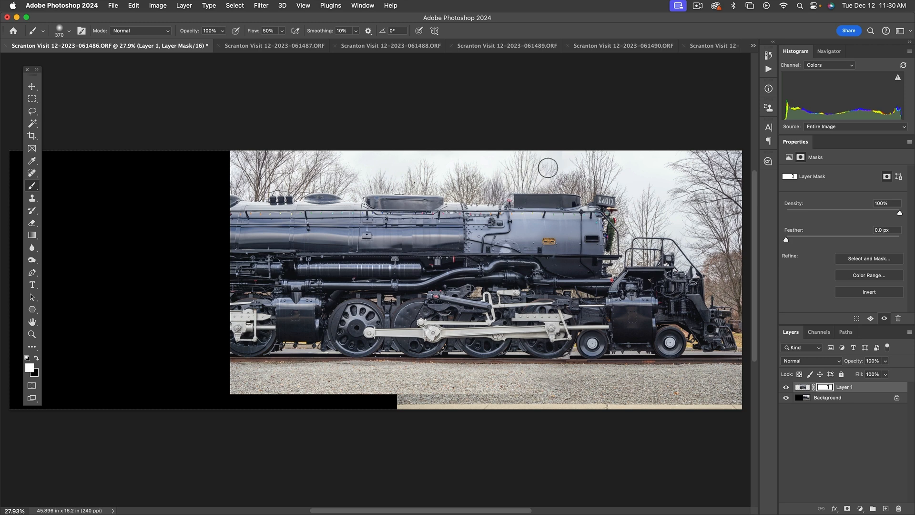
pyautogui.press('x')
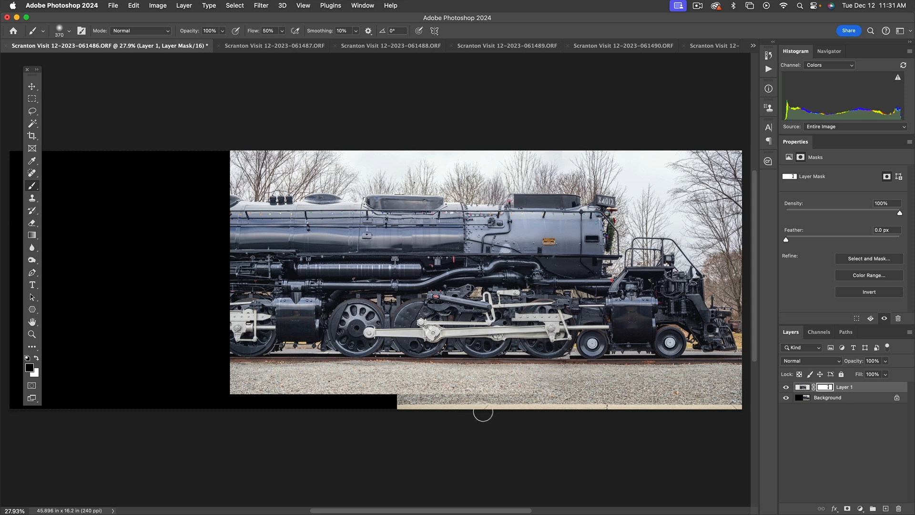
# Crop the canvas to about 31.8 x 14.8 in, trimming the uneven upper and lower edges and the empty black area at the left
pyautogui.press('super+0')
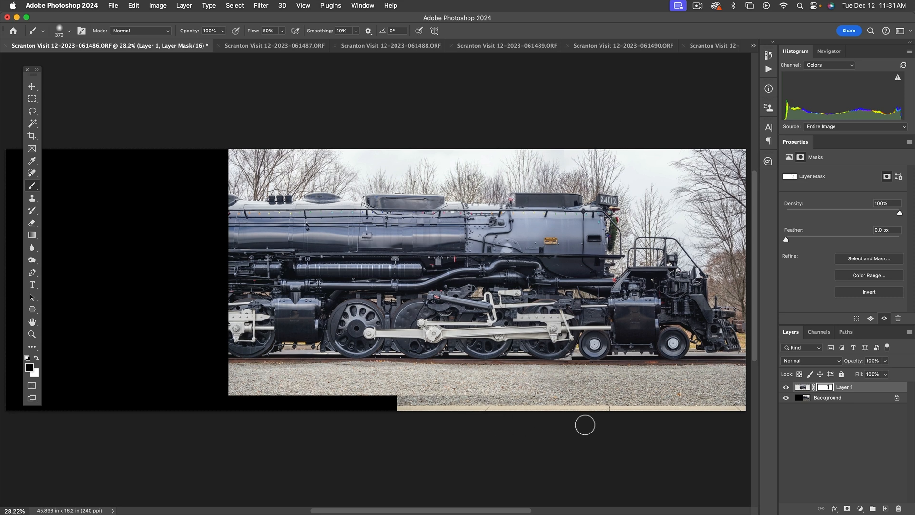
pyautogui.press('c')
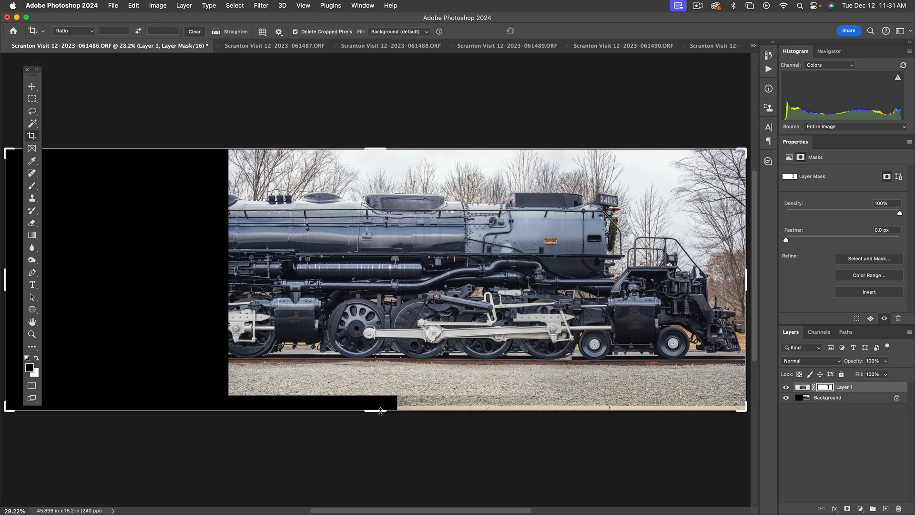
pyautogui.moveTo(376, 413); pyautogui.dragTo(378, 408)
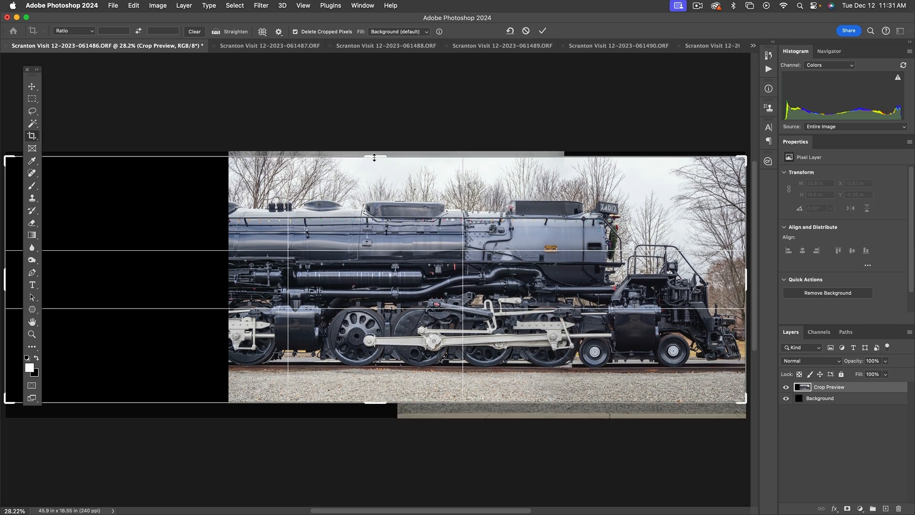
pyautogui.moveTo(374, 159); pyautogui.dragTo(374, 166)
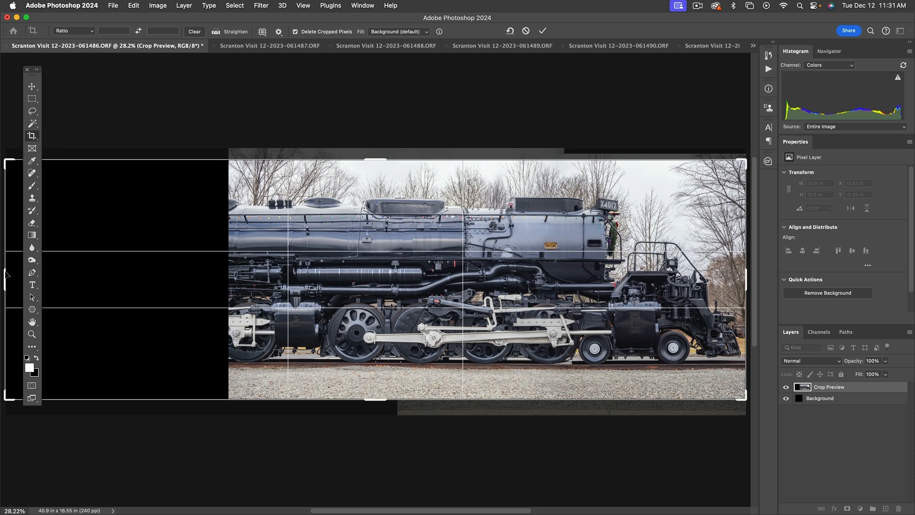
pyautogui.moveTo(4, 273); pyautogui.dragTo(117, 267)
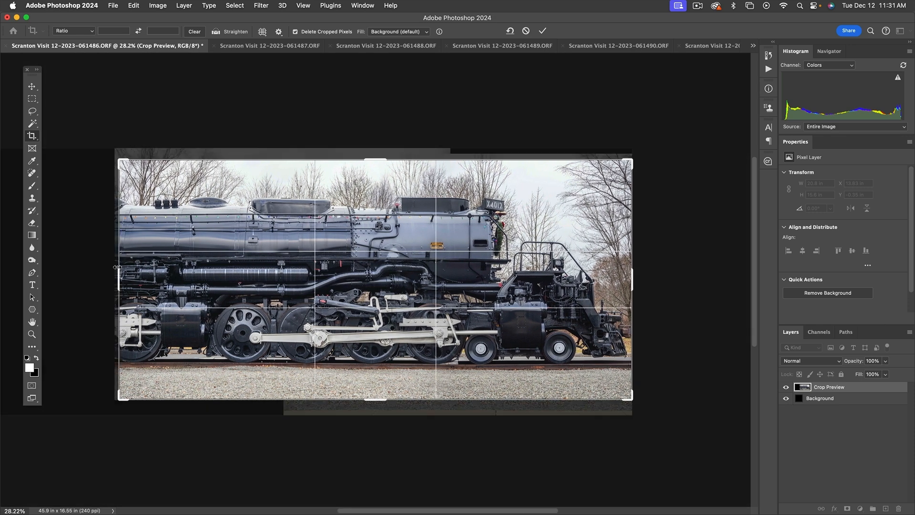
pyautogui.press('Return')
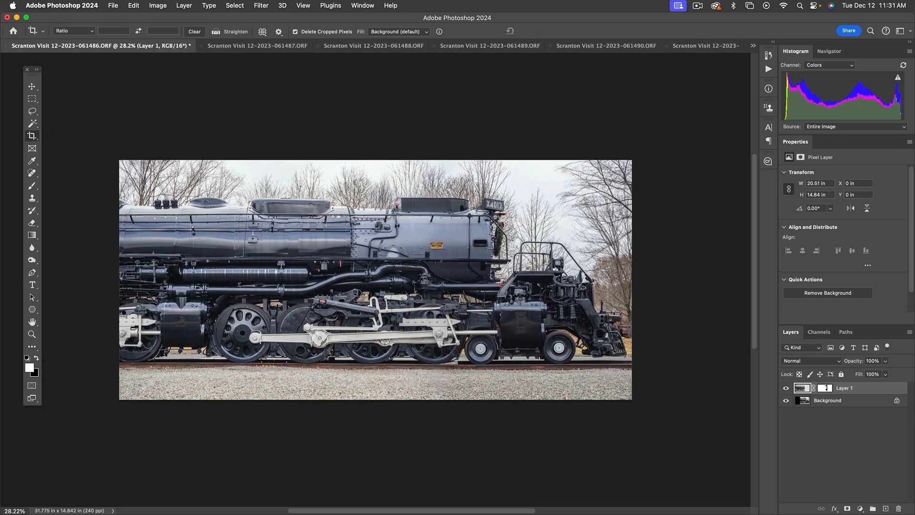
# Compare the blended locomotive with Layer 1 hidden and shown to check the cropped composite
pyautogui.click(785, 390)
pyautogui.click(786, 390)
pyautogui.click(785, 390)
pyautogui.click(785, 389)
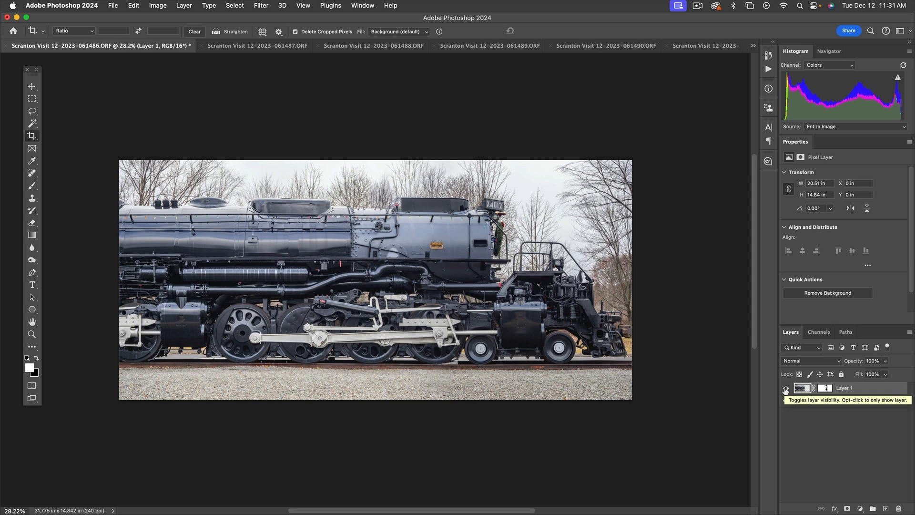
pyautogui.click(786, 389)
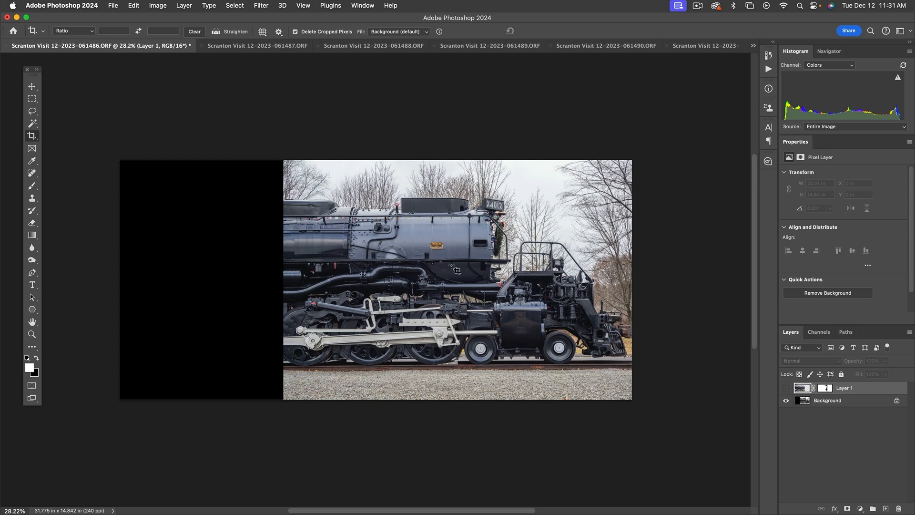
pyautogui.click(786, 389)
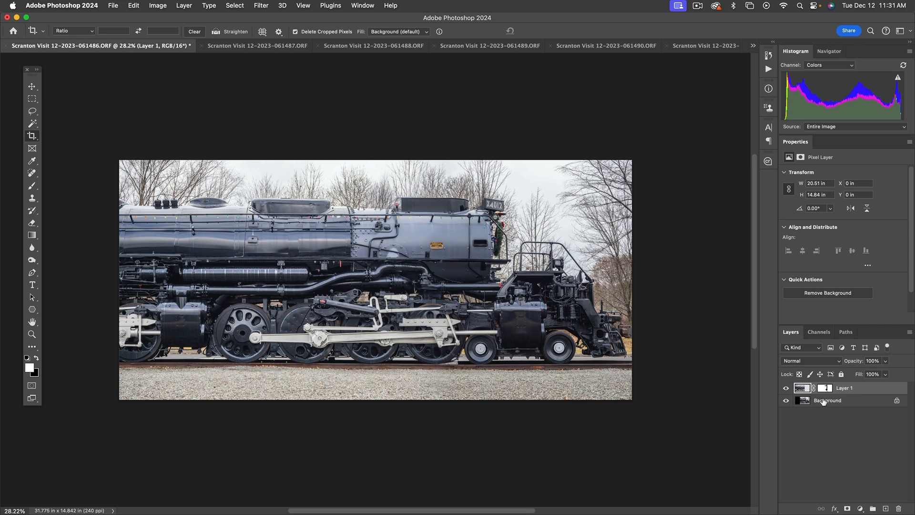
# Check Layer 1's overlap in Difference blend mode, restore Normal, and compare the composite with the layer hidden and shown
pyautogui.click(803, 361)
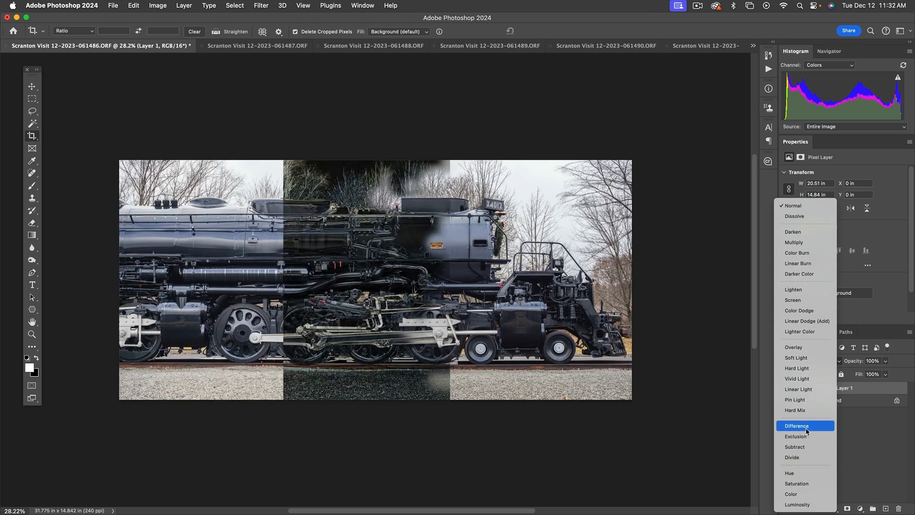
pyautogui.click(806, 429)
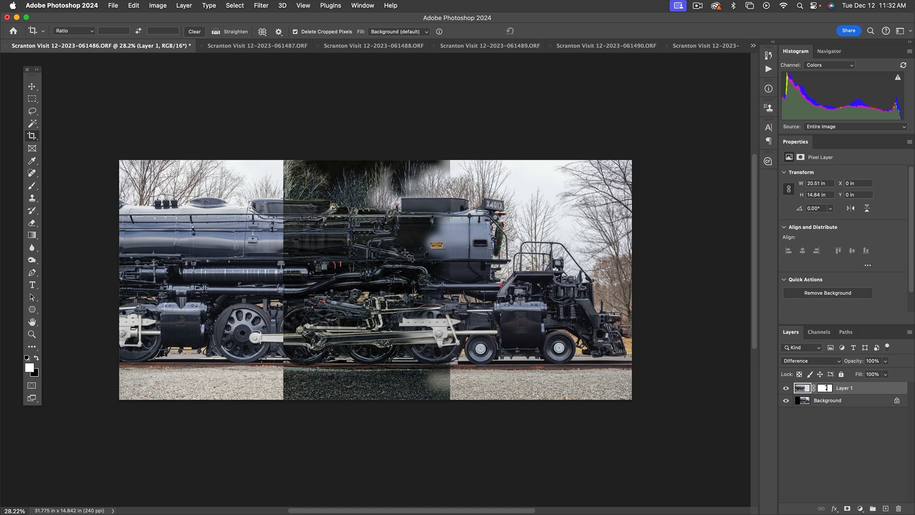
pyautogui.click(801, 360)
pyautogui.click(805, 139)
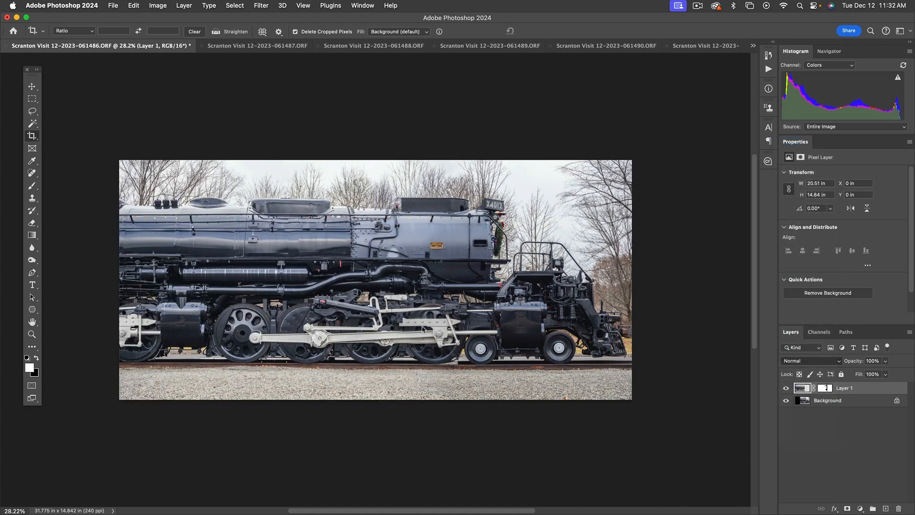
pyautogui.click(786, 388)
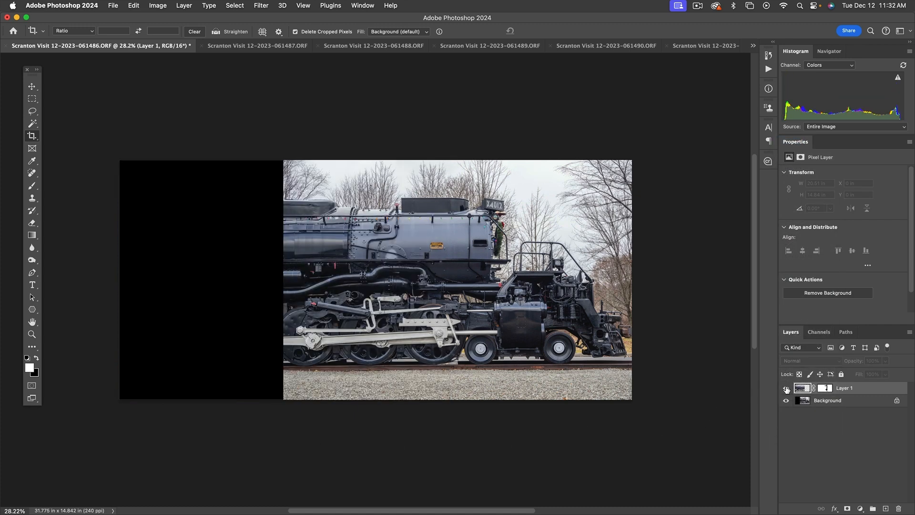
pyautogui.click(786, 389)
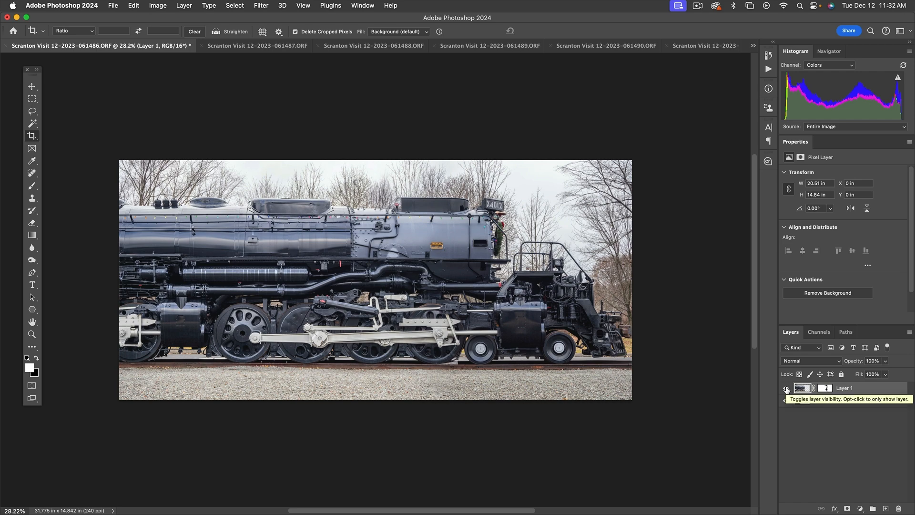
pyautogui.press('super+Tab')
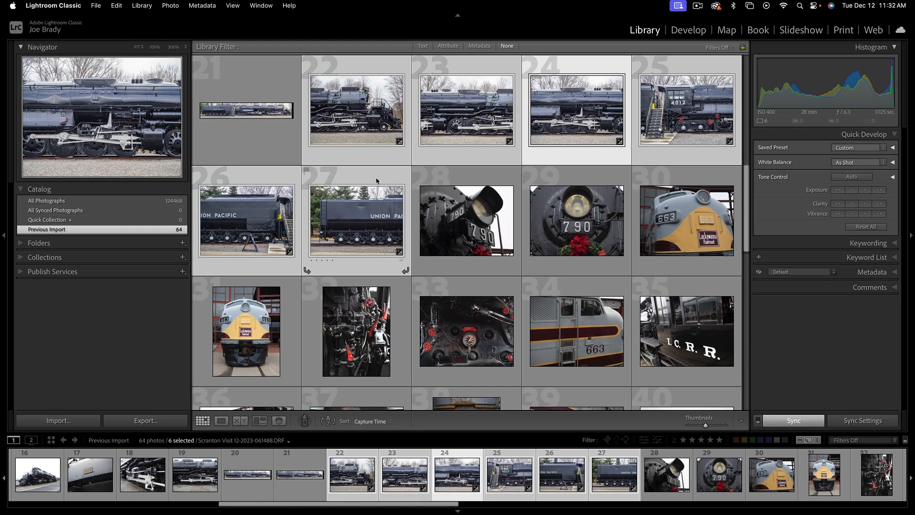
pyautogui.scroll(3, 264, 89)
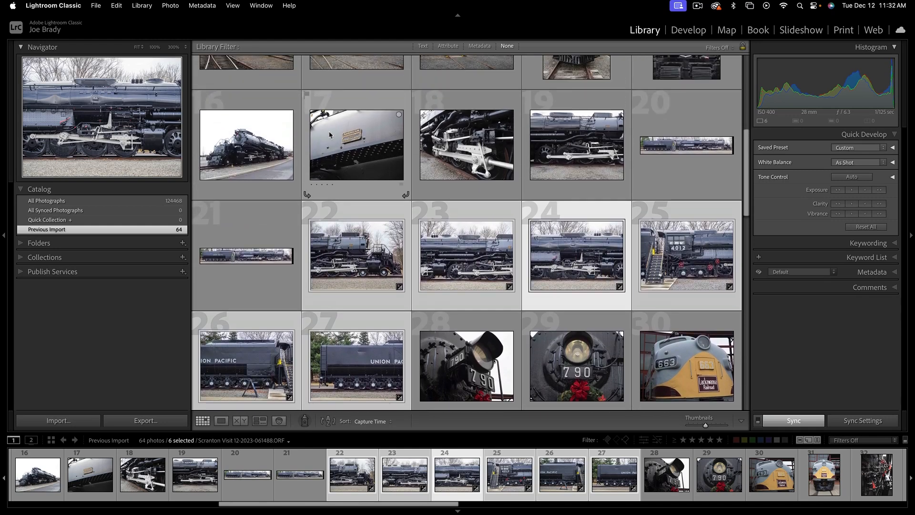
pyautogui.click(275, 227)
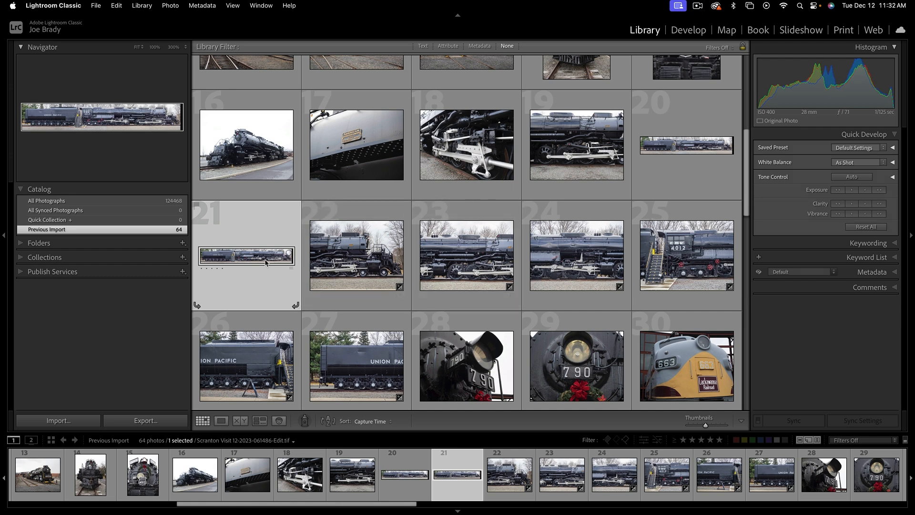
pyautogui.doubleClick(266, 261)
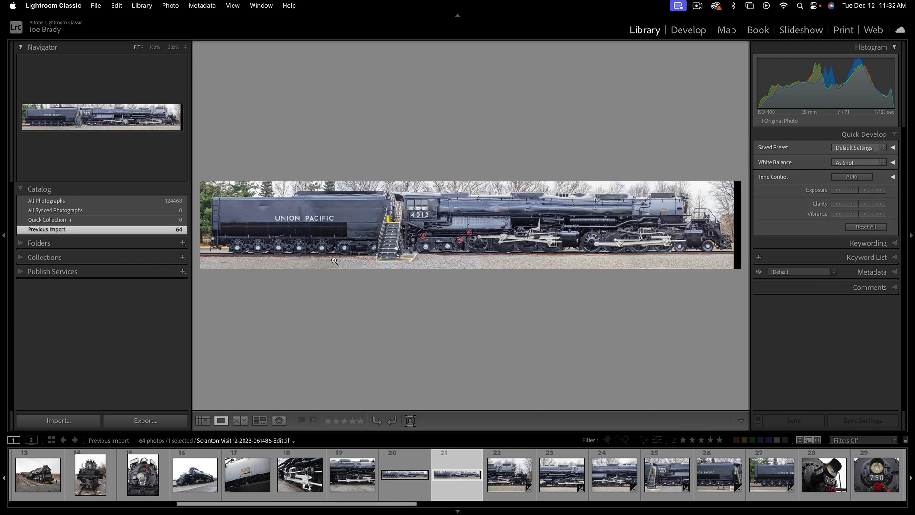
pyautogui.press('c')
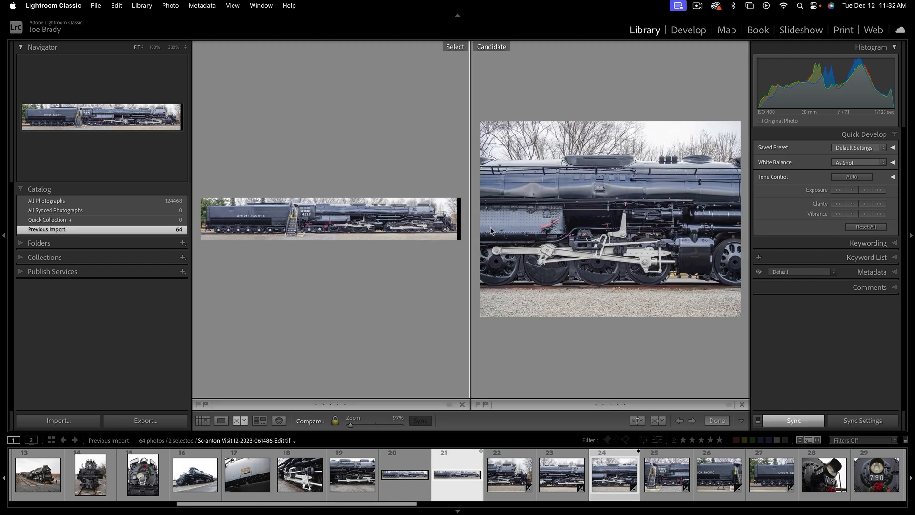
pyautogui.press('e')
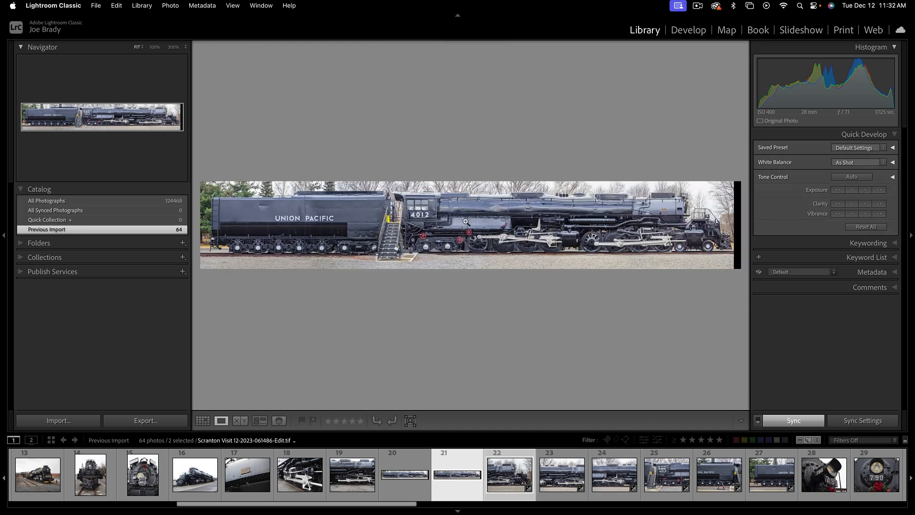
# Crop the black strip off the right end of the finished panorama and preview the image full screen
pyautogui.press('r')
pyautogui.moveTo(713, 224); pyautogui.dragTo(710, 225)
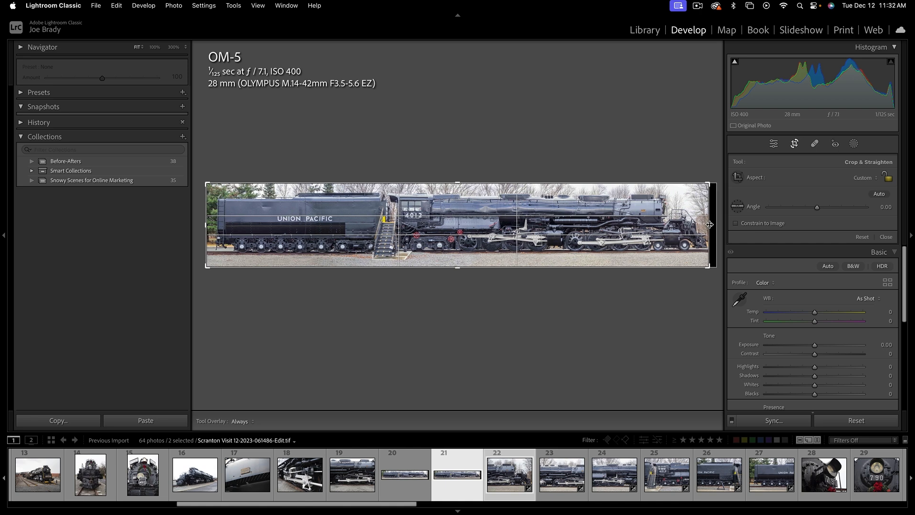
pyautogui.press('r')
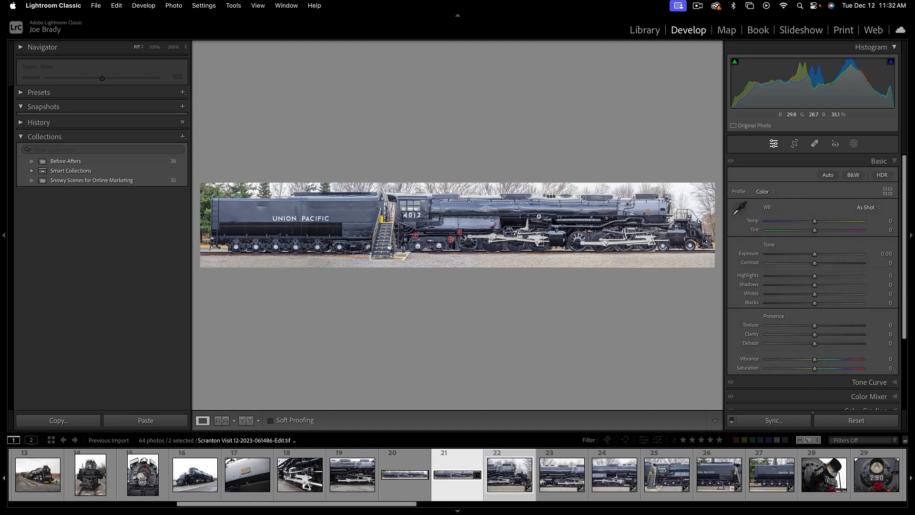
pyautogui.press('f')
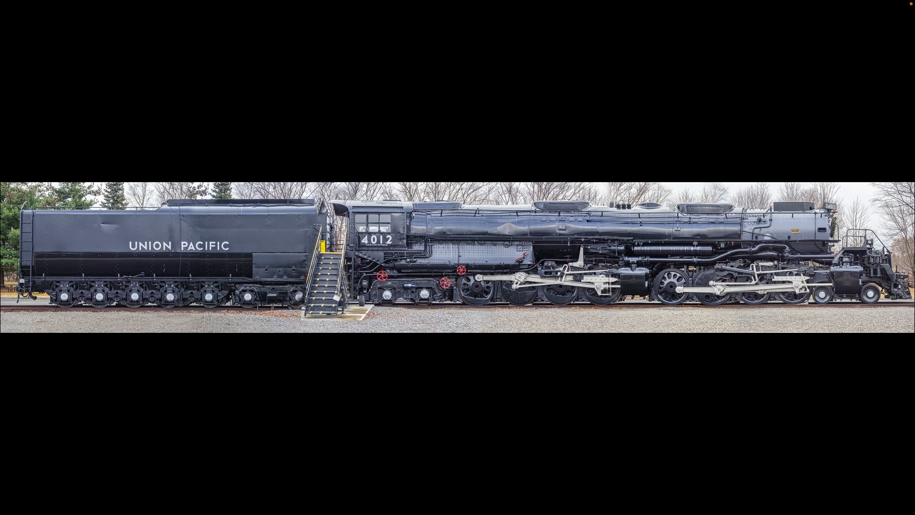
pyautogui.press('f')
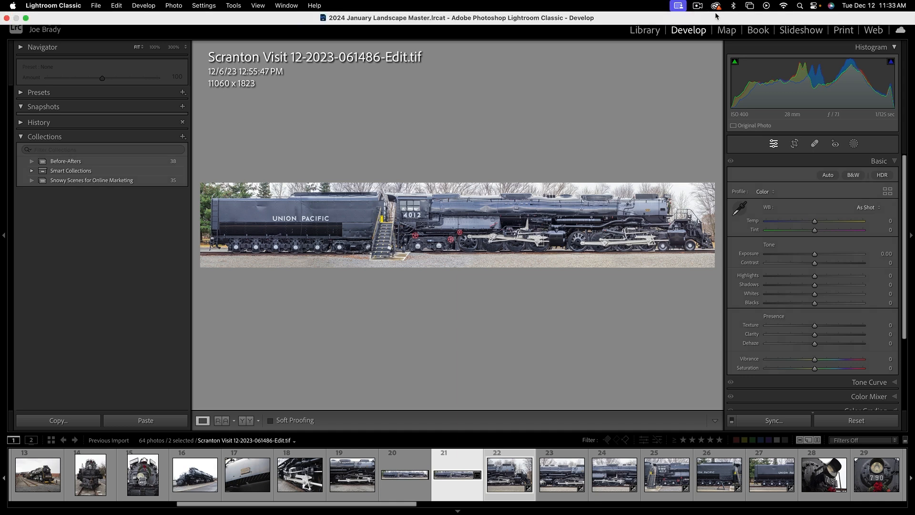
# Calculate the panorama's print width in Spotlight with 11000/240 and 11000/150, and view the image full screen again
pyautogui.click(800, 6)
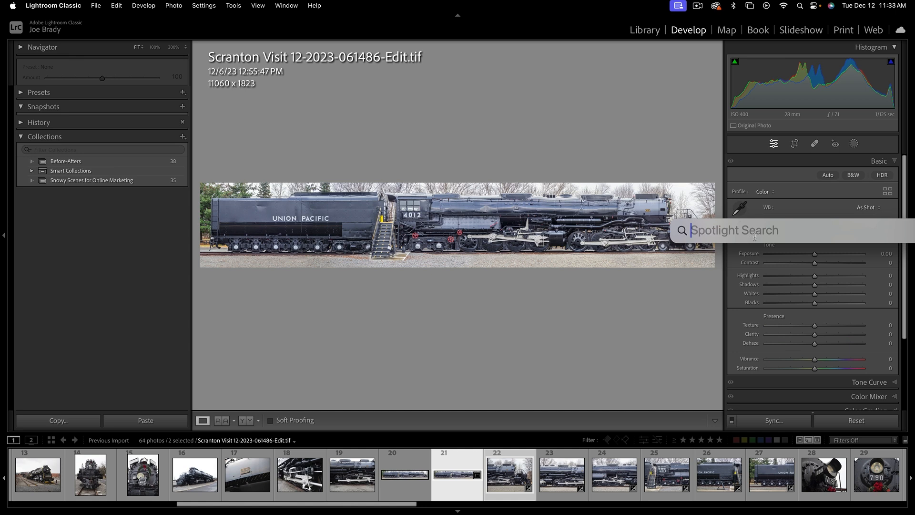
pyautogui.write('11000')
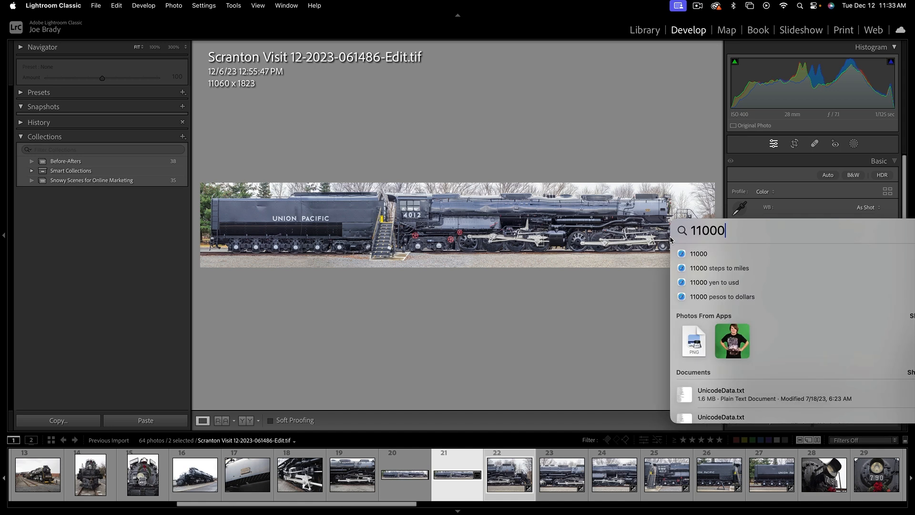
pyautogui.write('/240')
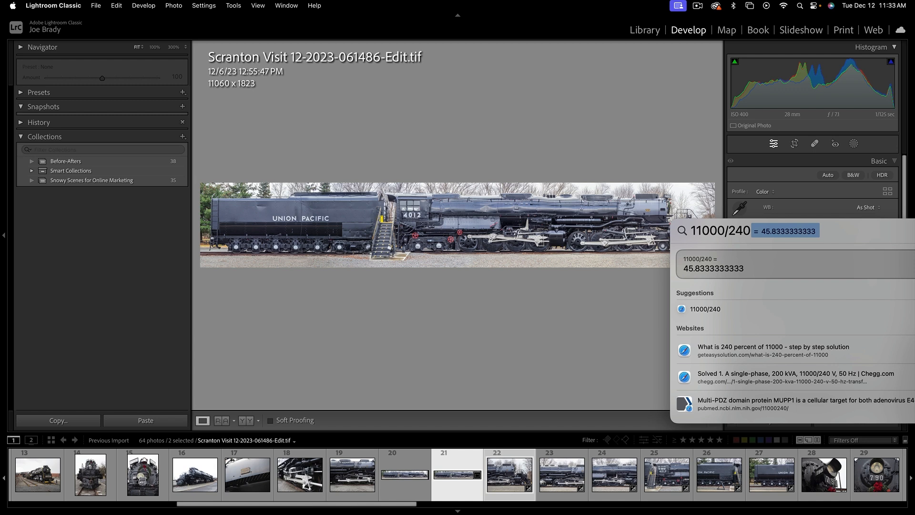
pyautogui.moveTo(735, 231)
pyautogui.mouseDown()
pyautogui.moveTo(752, 230)
pyautogui.moveTo(730, 231)
pyautogui.mouseUp()
pyautogui.click(752, 230)
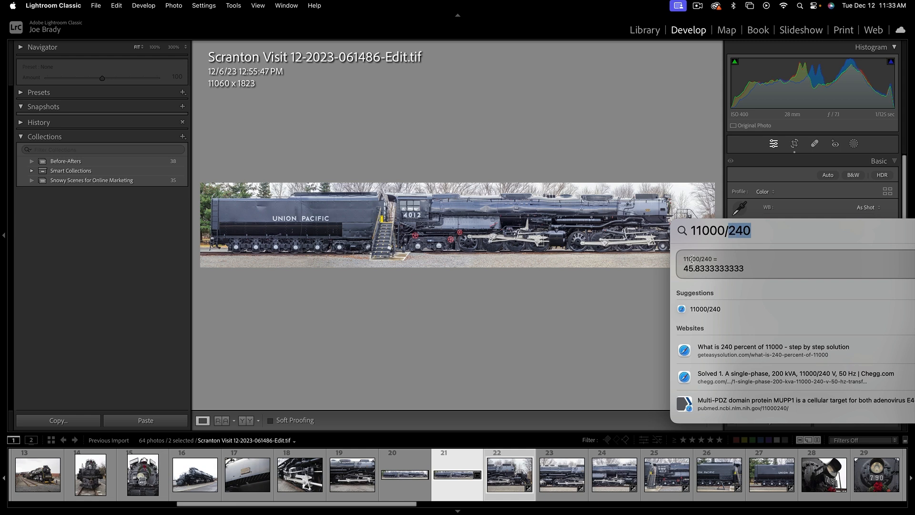
pyautogui.write('150')
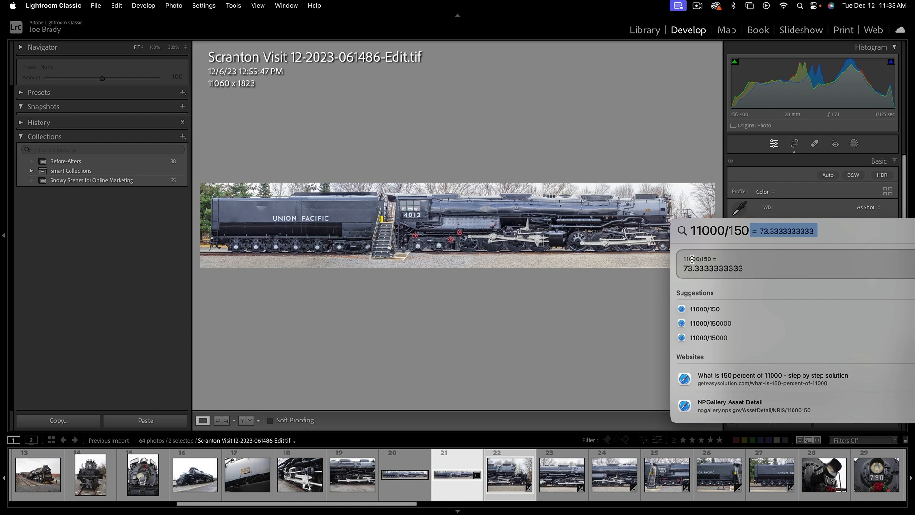
pyautogui.click(622, 309)
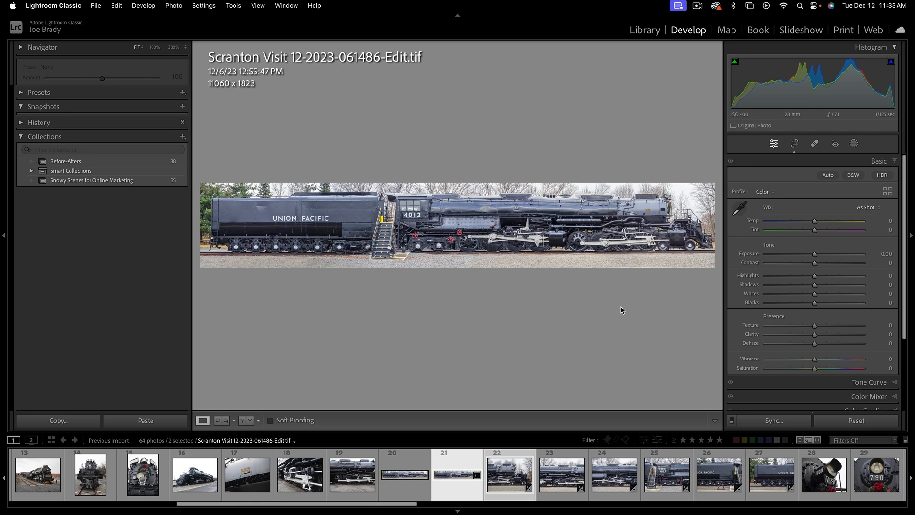
pyautogui.press('f')
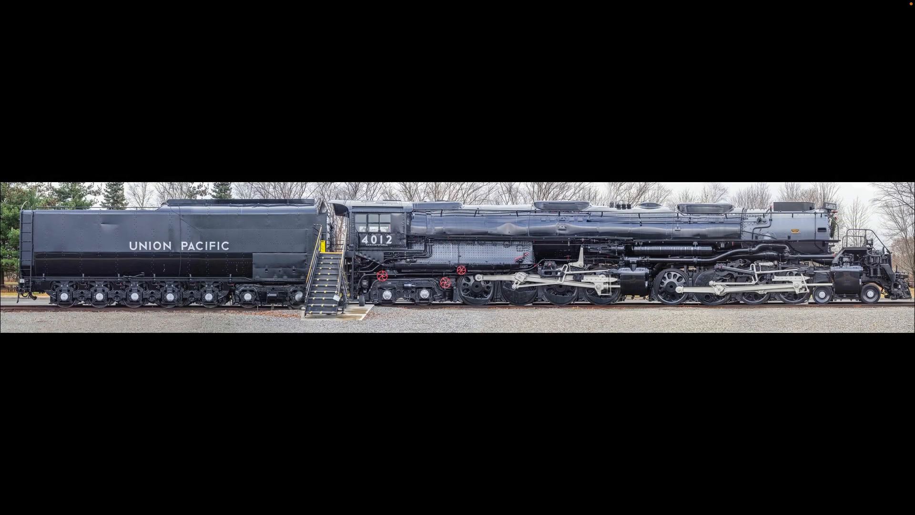